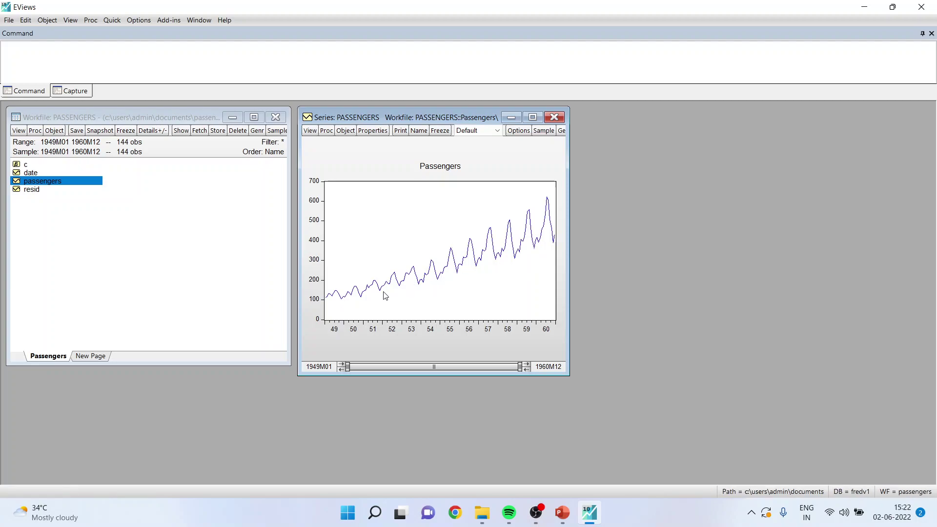
Display the correlogram of the passengers series and examine its autocorrelations and partial autocorrelations across the lags.
mouse_move(440, 273)
left_click(311, 130)
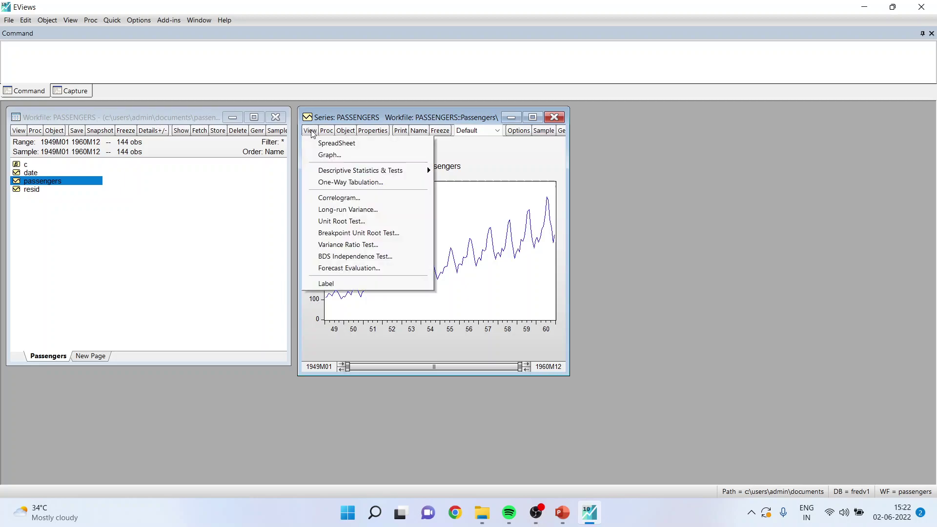
left_click(342, 198)
left_click(464, 233)
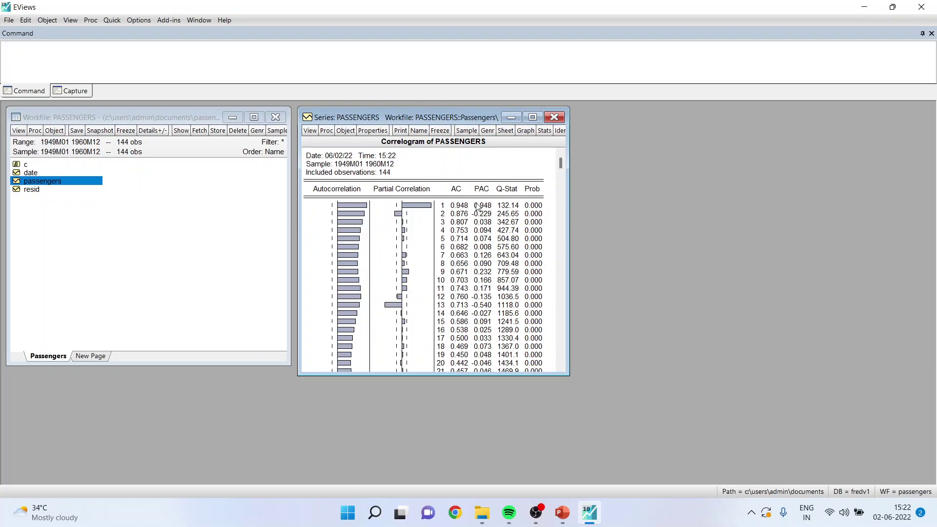
scroll(412, 322, "down", 2)
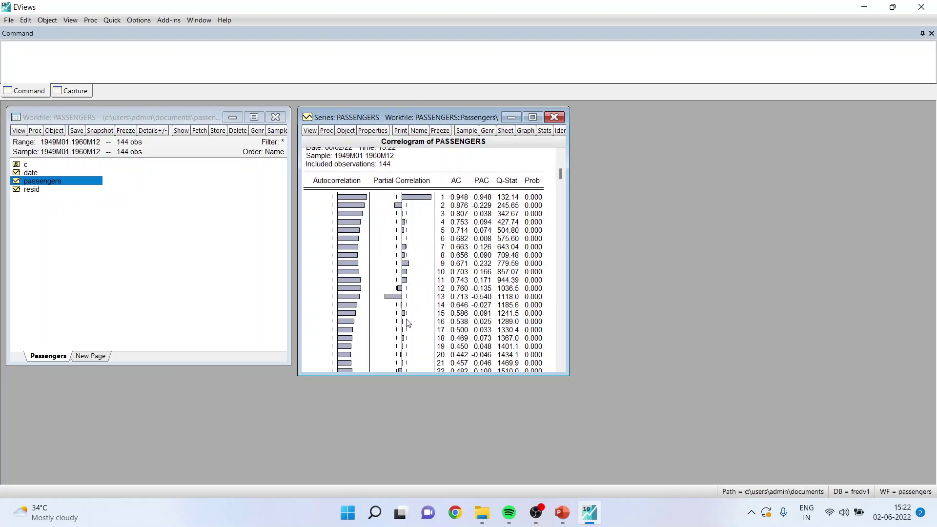
scroll(412, 312, "down", 1)
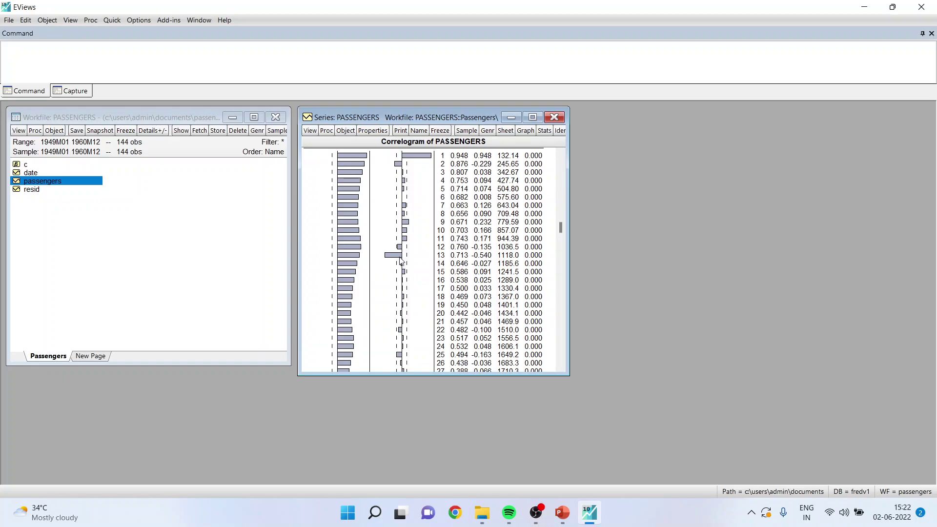
scroll(400, 261, "up", 2)
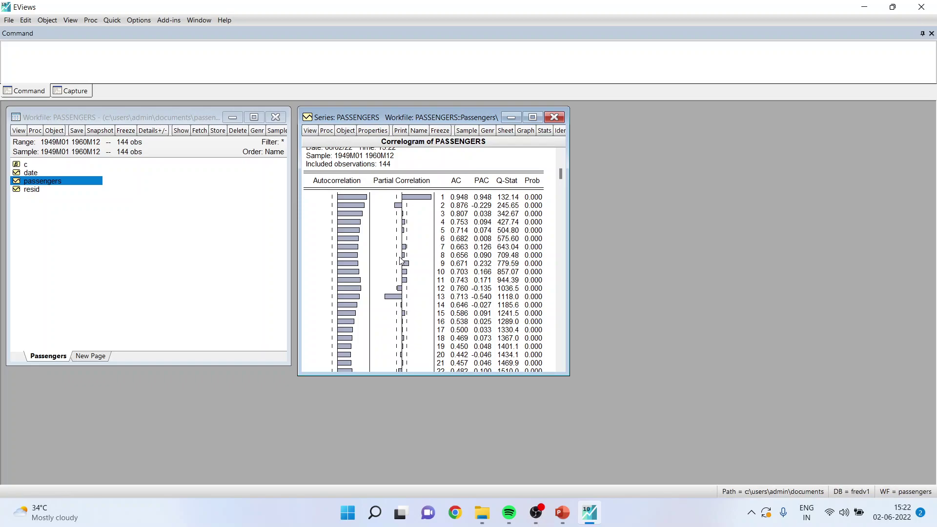
Start a Census X-13 seasonal adjustment of the passengers series and set the ARIMA method to X-11 Auto.
left_click(326, 130)
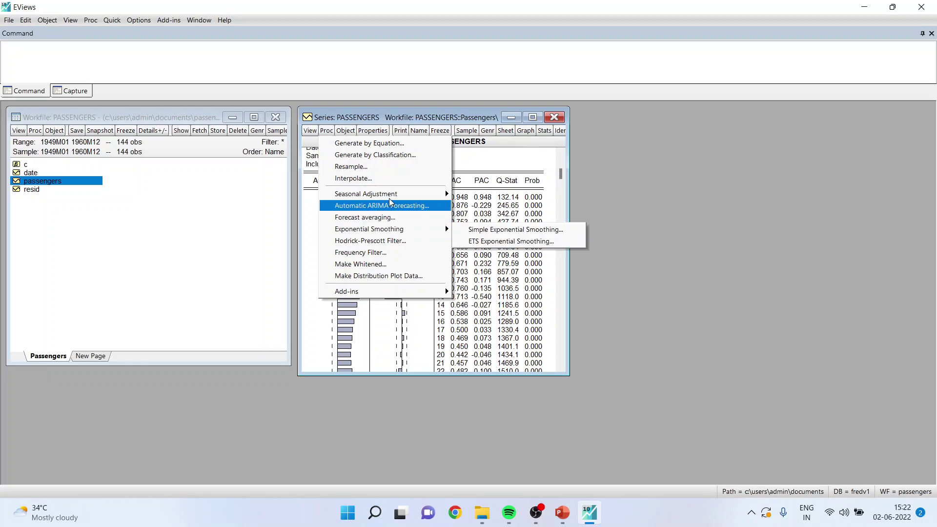
mouse_move(394, 195)
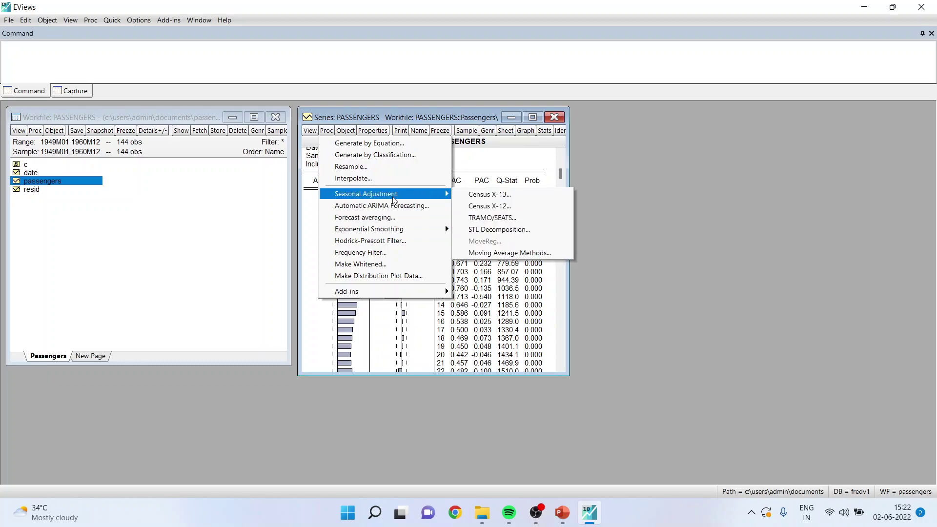
left_click(503, 196)
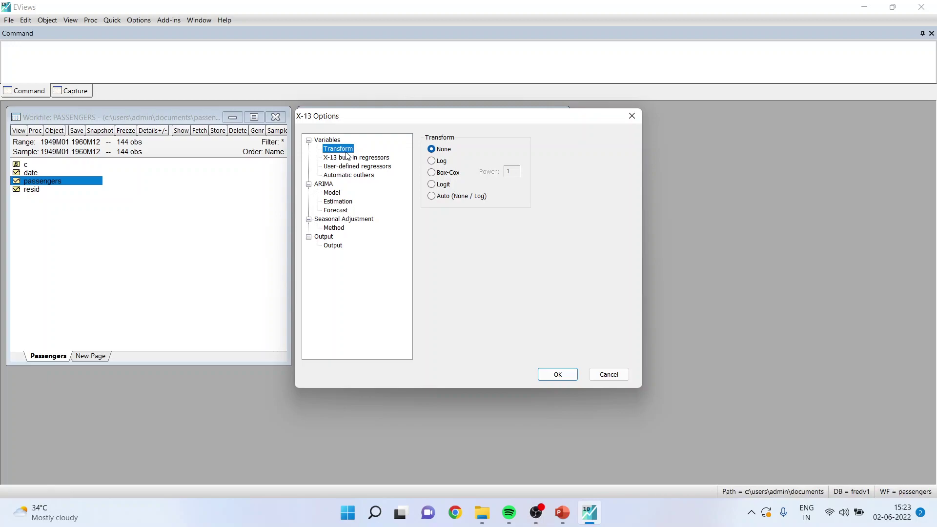
left_click(334, 194)
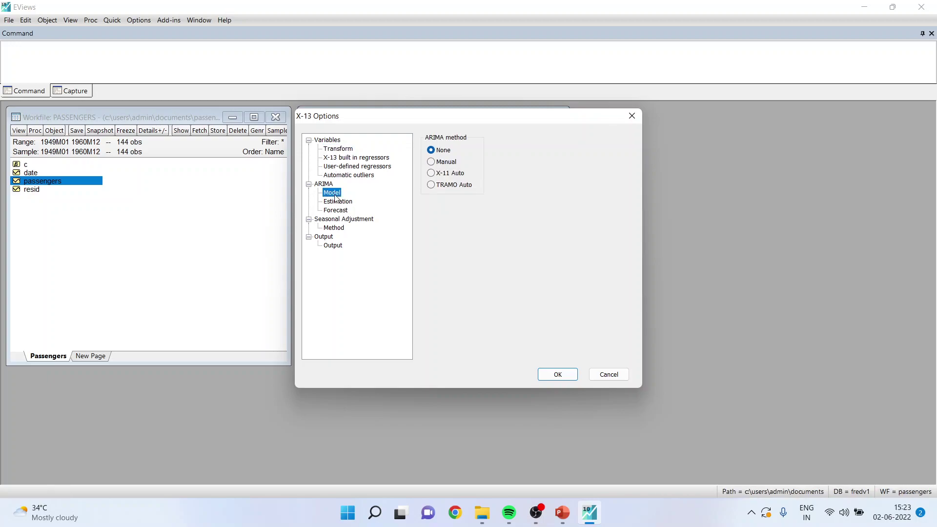
left_click(431, 175)
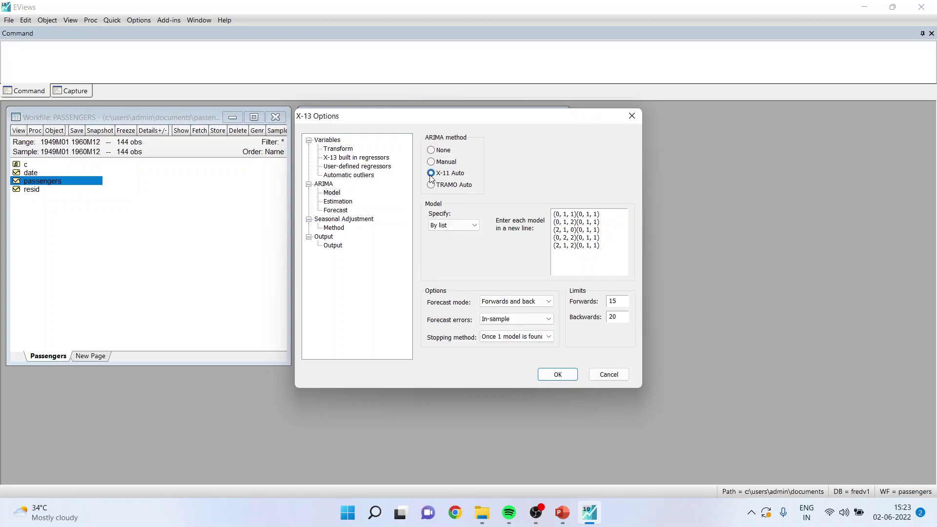
Add the trend, seasonal factors and irregular component to the final series output and run the X-13 adjustment.
left_click(334, 228)
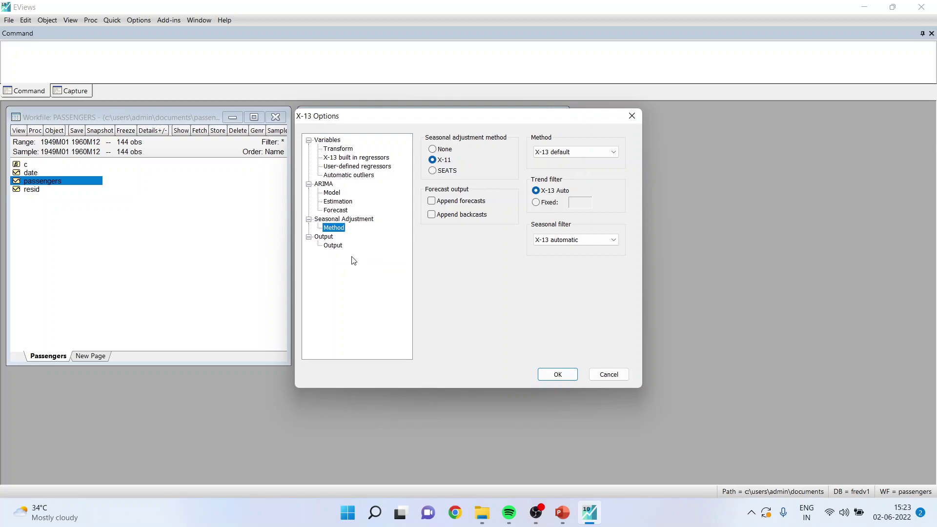
left_click(338, 247)
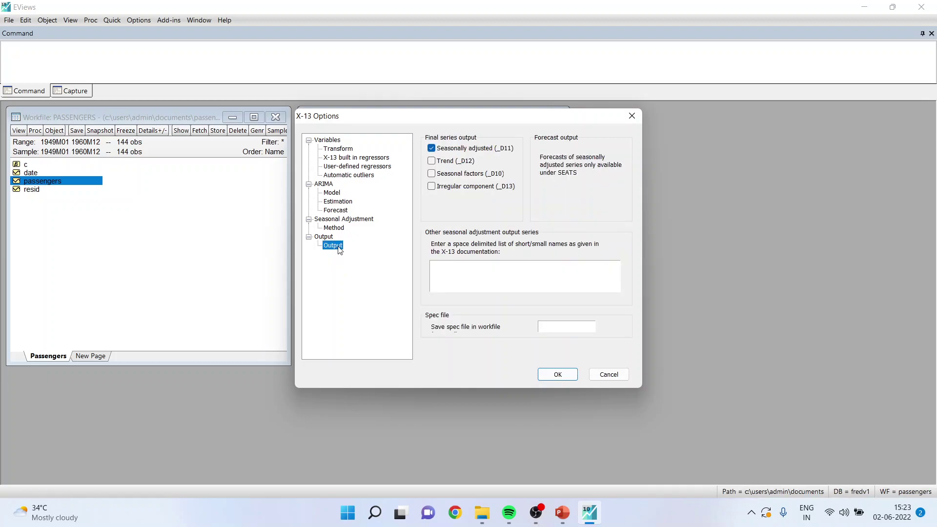
left_click(432, 161)
left_click(433, 175)
left_click(432, 187)
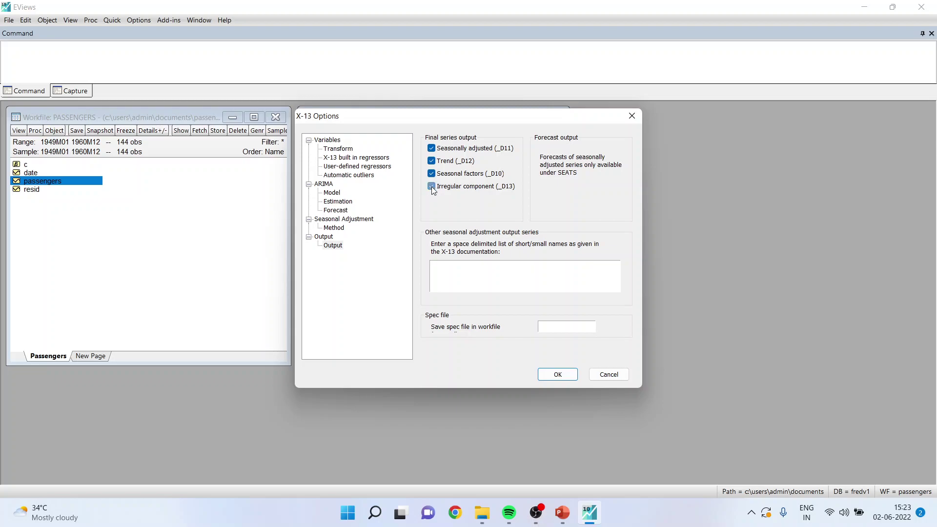
left_click(560, 376)
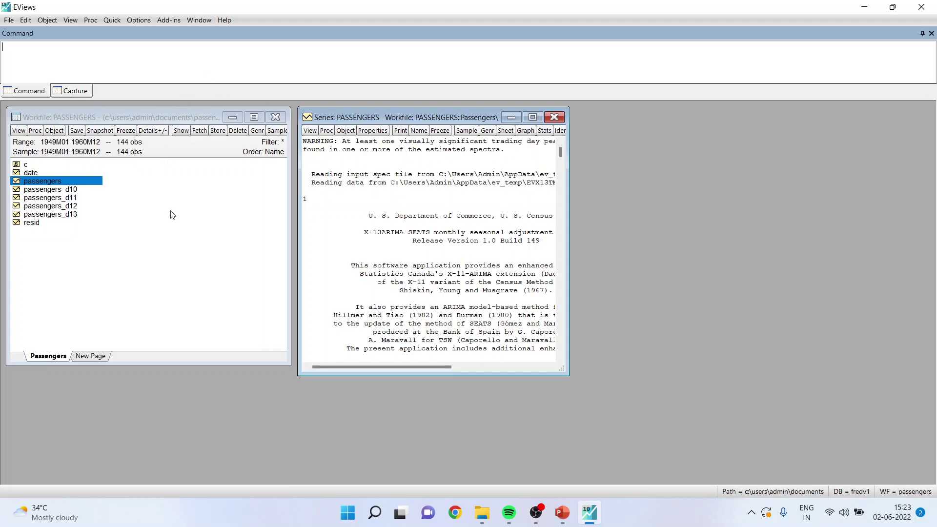
Open passengers and passengers_d11 together as a group.
left_click(71, 198, "ctrl")
right_click(73, 197)
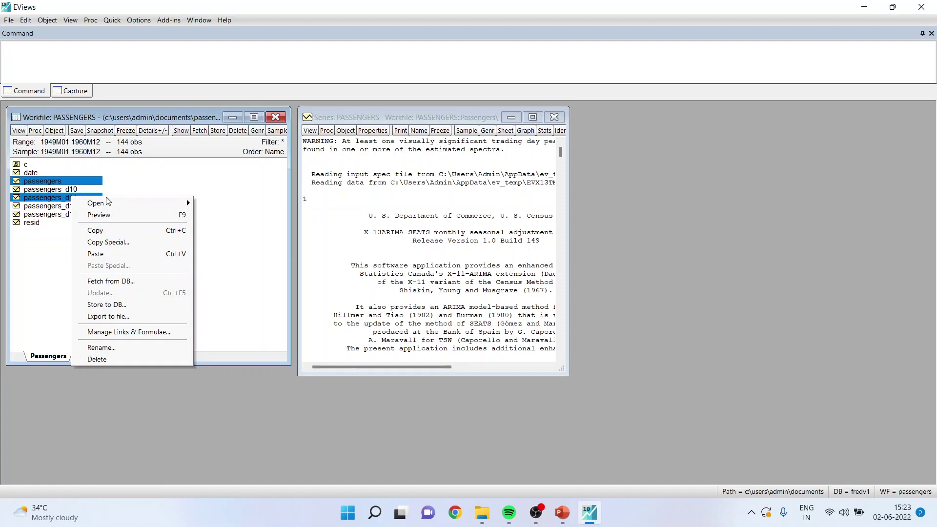
mouse_move(108, 201)
left_click(214, 204)
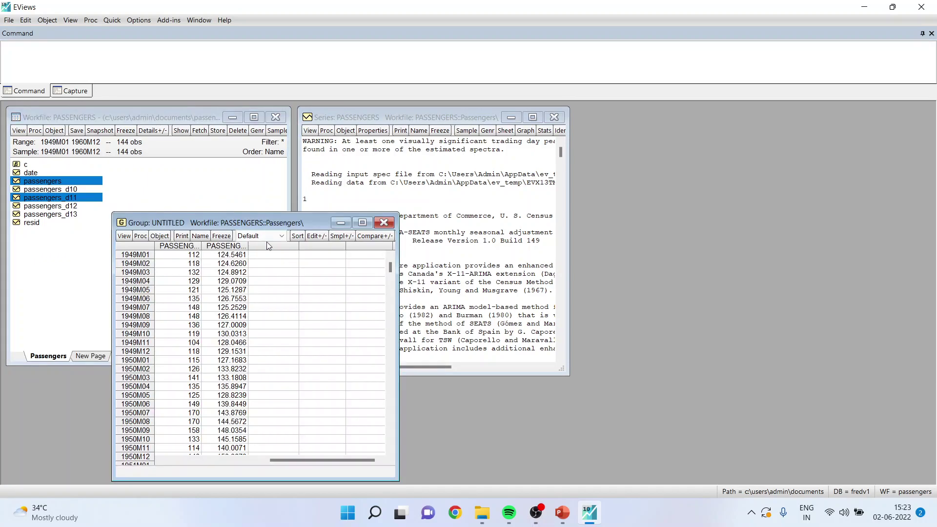
left_click_drag(258, 226, 358, 127)
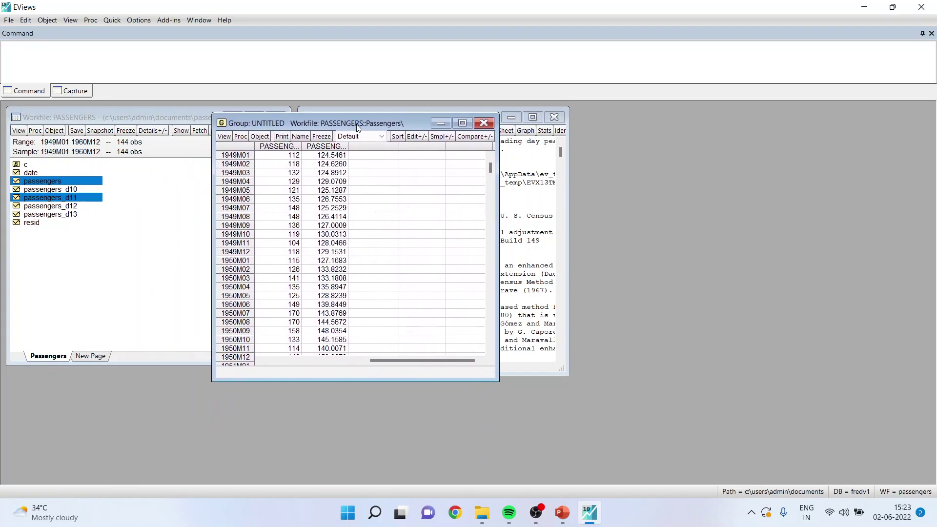
Plot the group as a single line graph of raw data and place its window beside the X-13 output window.
left_click(224, 136)
left_click(245, 181)
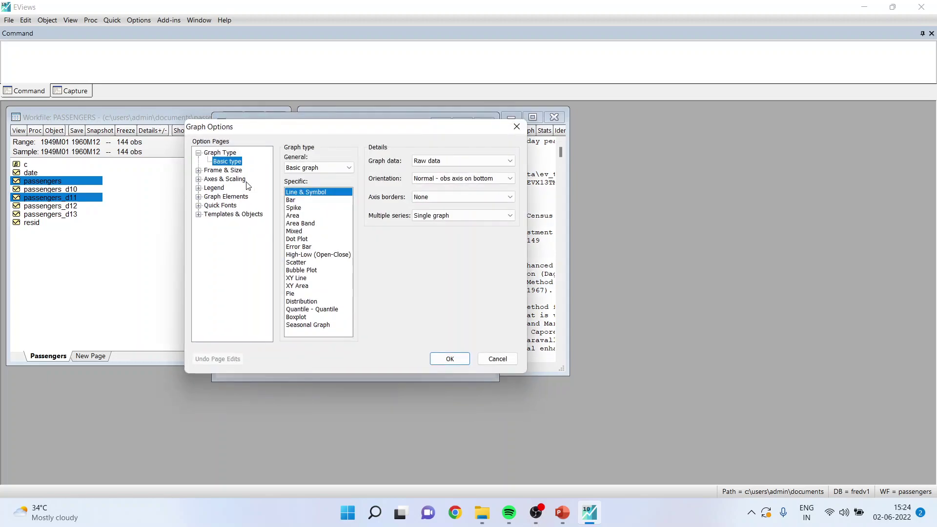
left_click(443, 358)
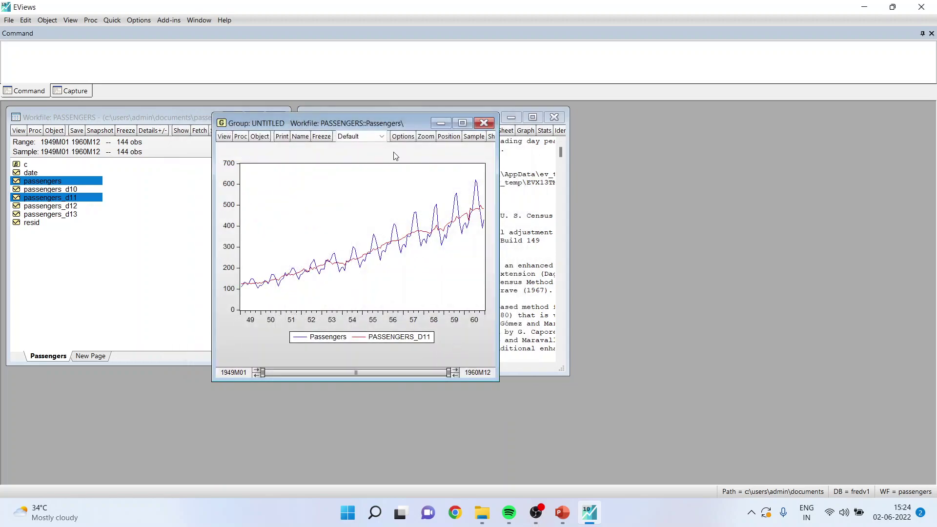
left_click_drag(379, 122, 769, 123)
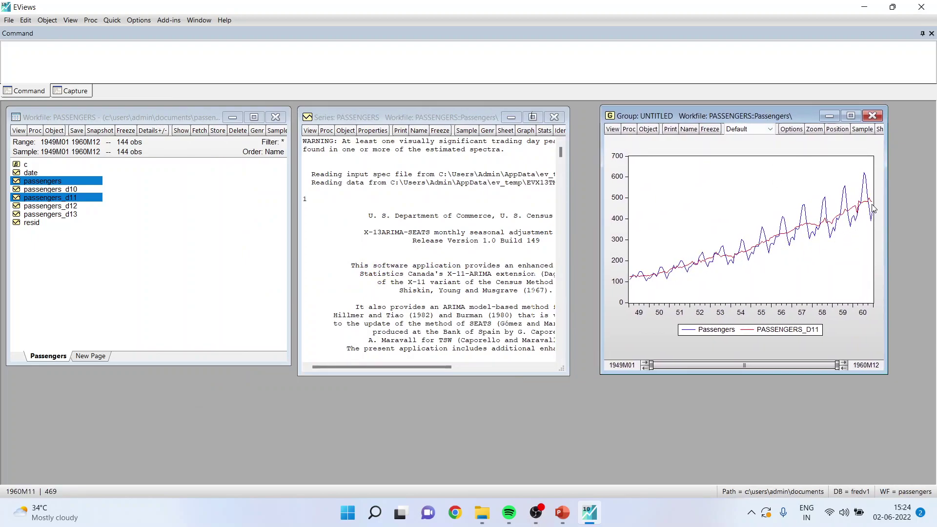
mouse_move(873, 208)
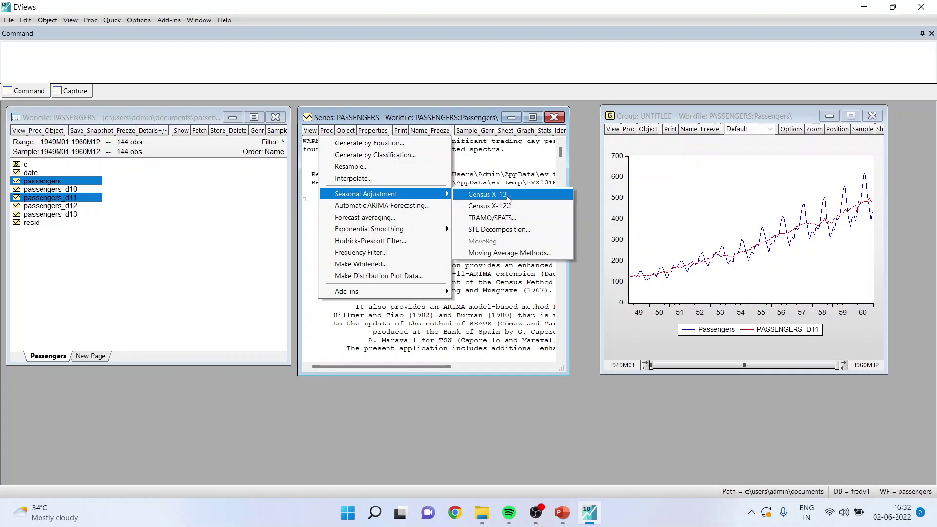
Start another Census X-13 adjustment of passengers with additive, level shift, temporary change and seasonal automatic outliers enabled.
left_click(488, 194)
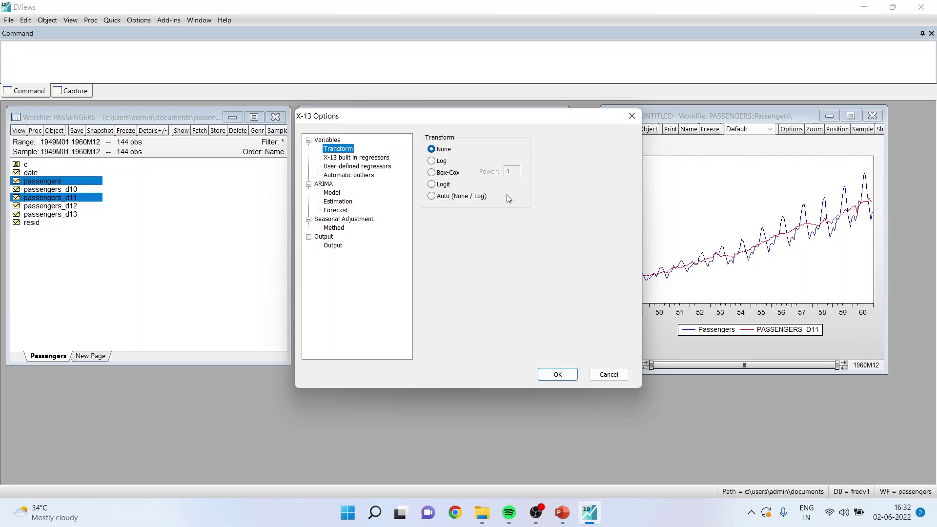
left_click(349, 175)
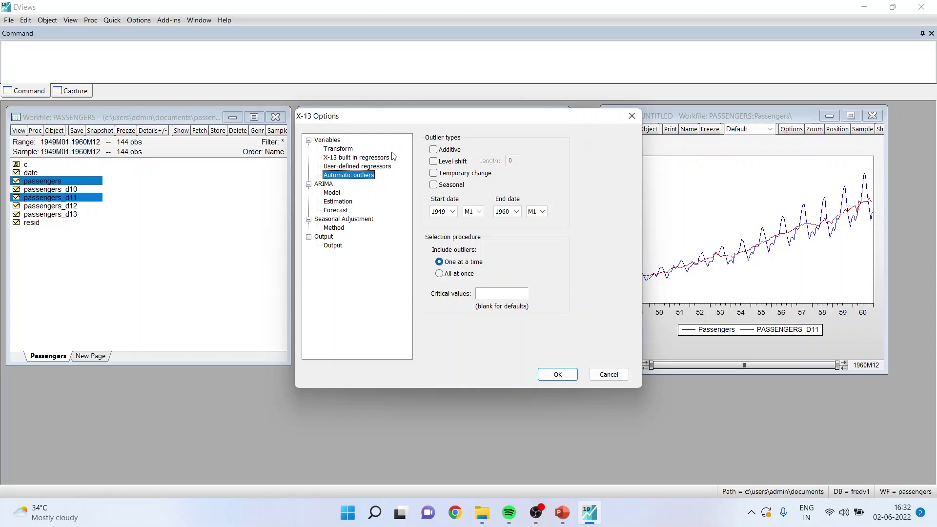
left_click(433, 150)
left_click(434, 162)
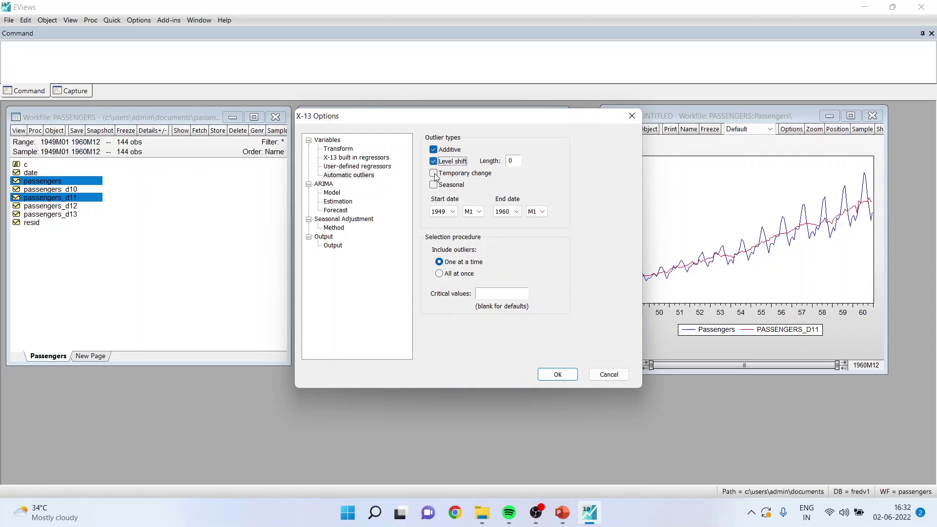
left_click(433, 173)
left_click(433, 185)
Set the ARIMA method to TRAMO Auto and append forecasts to the X-11 seasonal adjustment output.
left_click(332, 193)
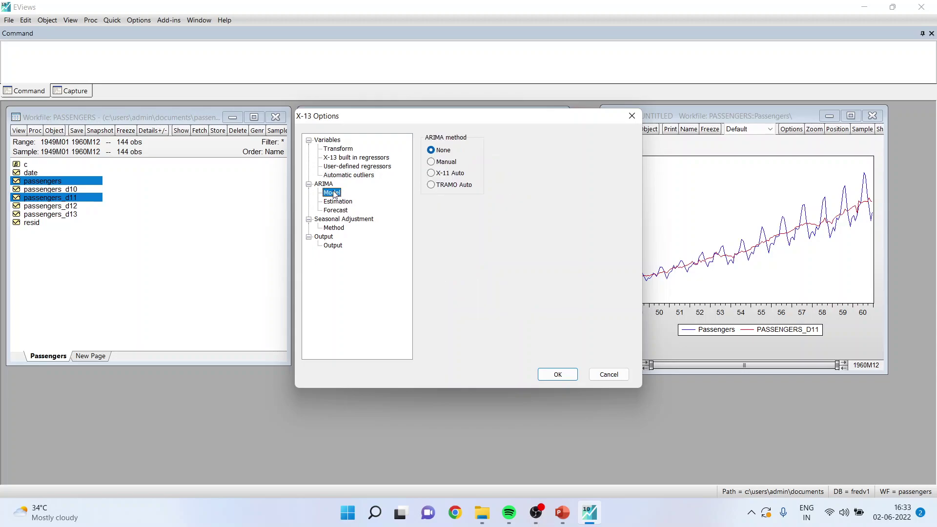
left_click(431, 185)
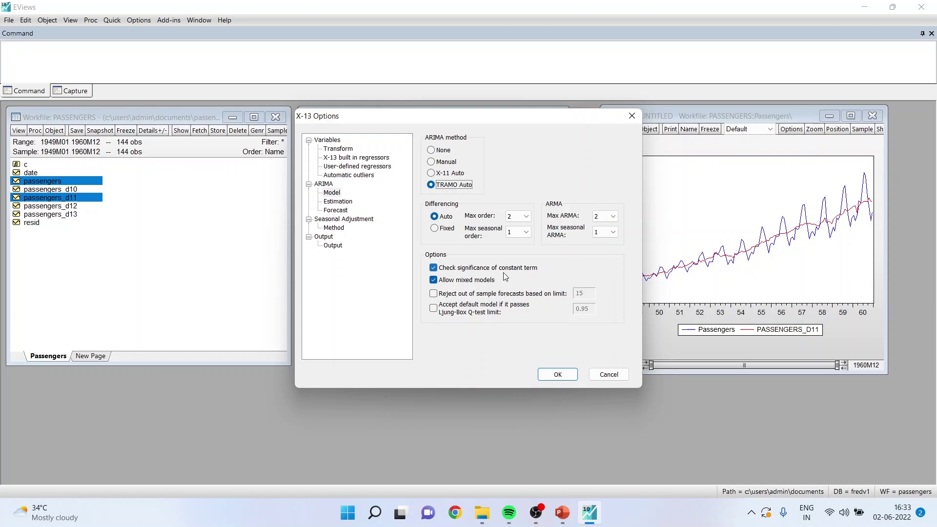
left_click(340, 229)
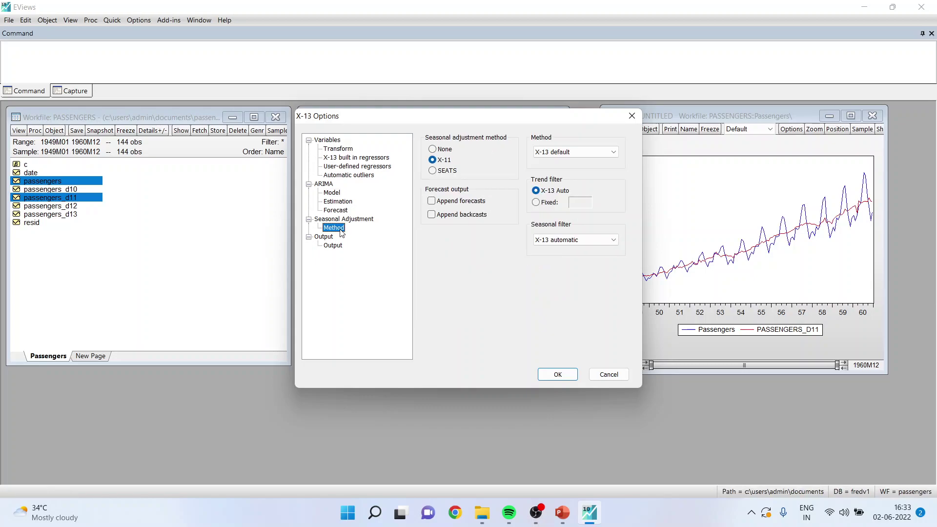
left_click(431, 201)
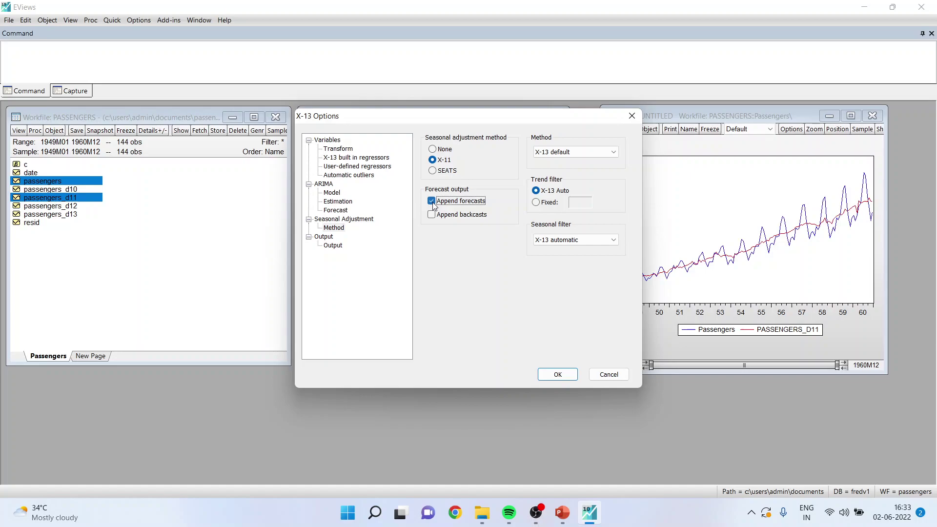
Try to run the X-13 adjustment with trend, seasonal factors and irregular component added to the final series output.
left_click(335, 247)
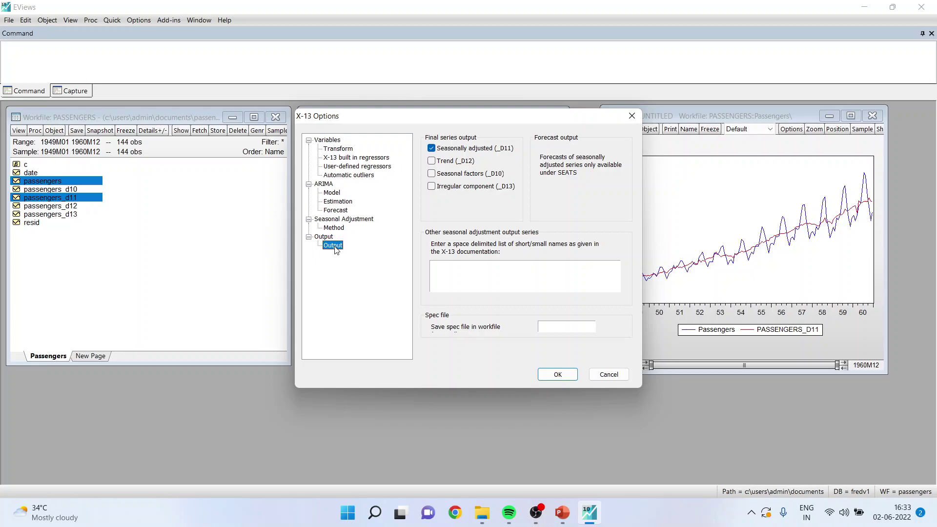
left_click(431, 161)
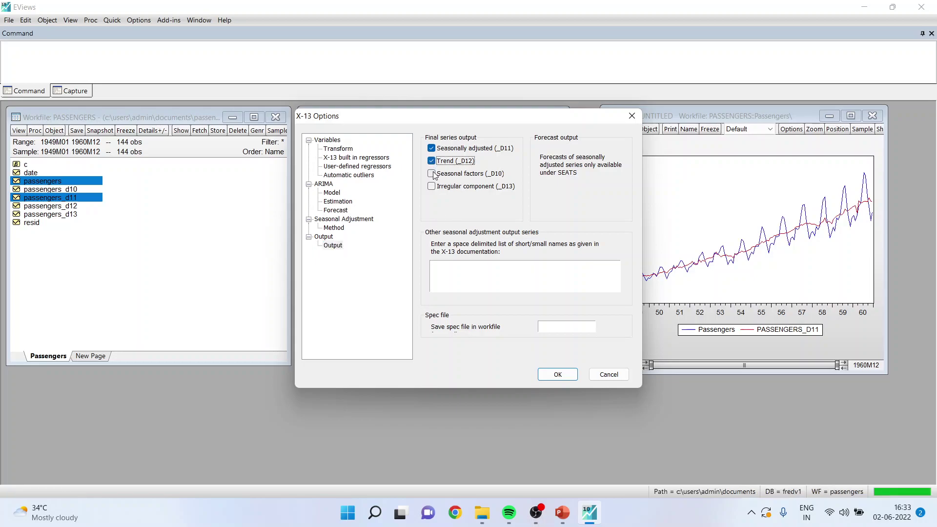
left_click(432, 174)
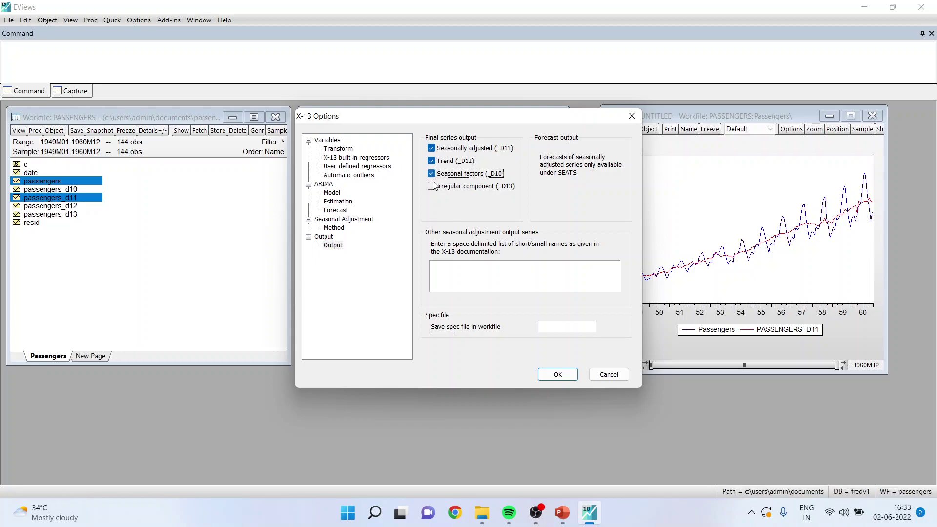
left_click(432, 186)
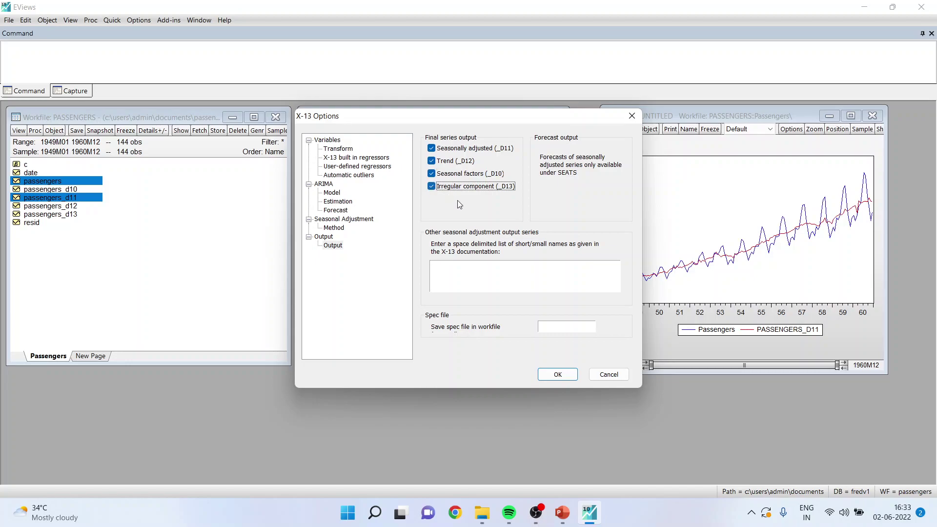
left_click(556, 377)
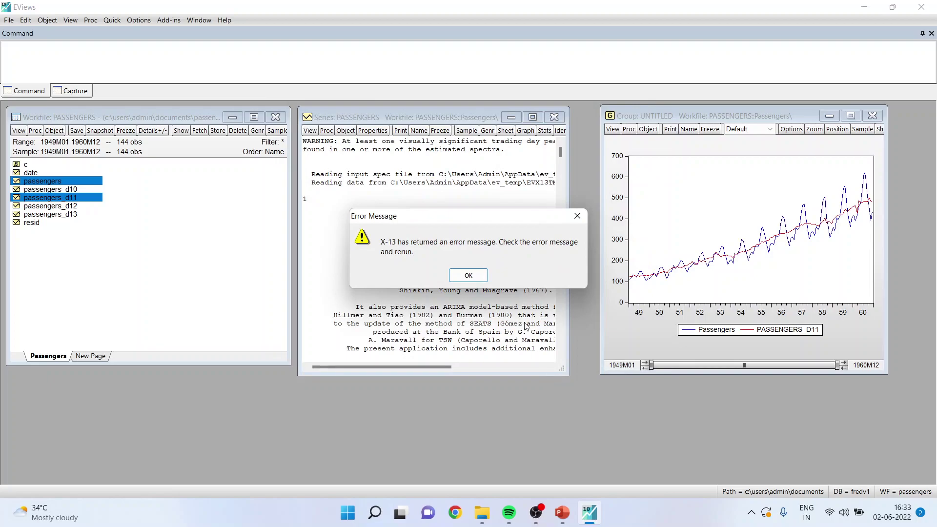
left_click(469, 275)
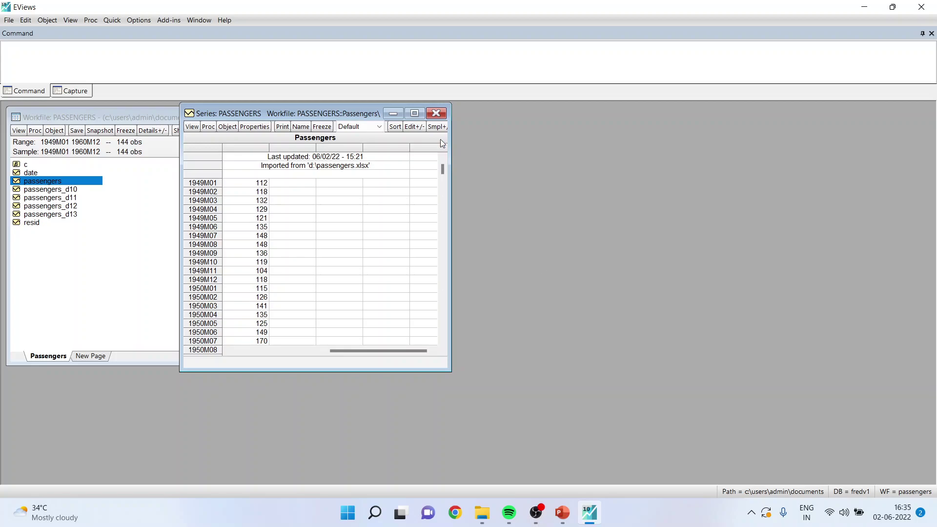
Close the passengers series window and reopen the passengers series from the workfile.
left_click(436, 113)
double_click(81, 184)
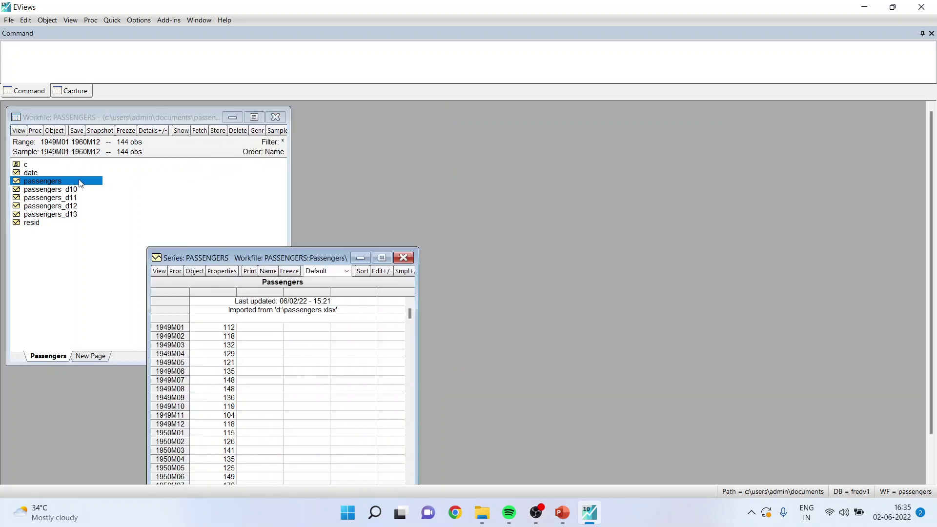
Start a Census X-13 adjustment of the passengers series with additive, level shift, temporary change and seasonal automatic outliers enabled.
left_click_drag(274, 205, 302, 118)
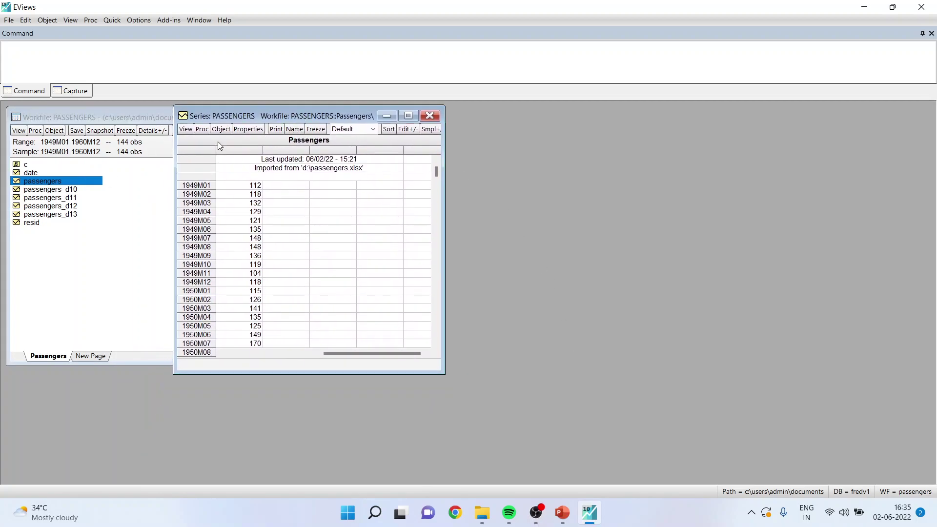
left_click(202, 129)
mouse_move(247, 193)
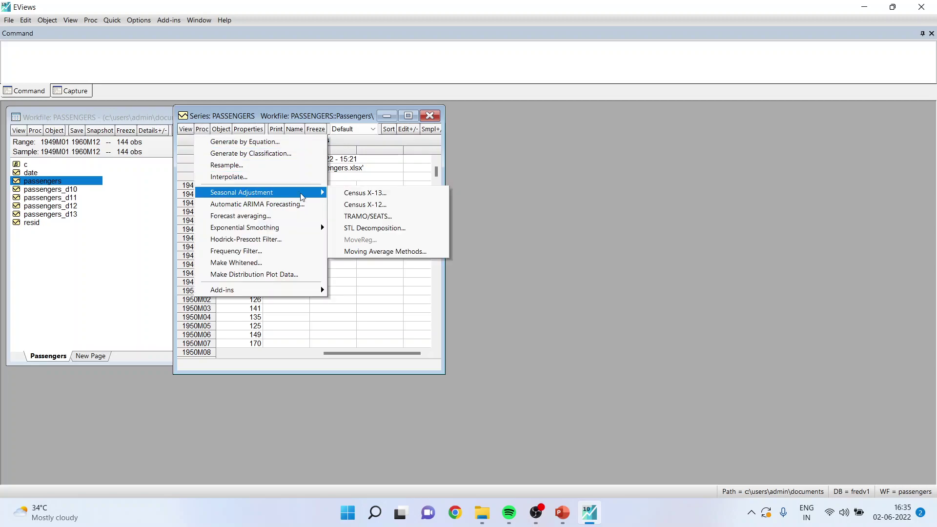
left_click(363, 193)
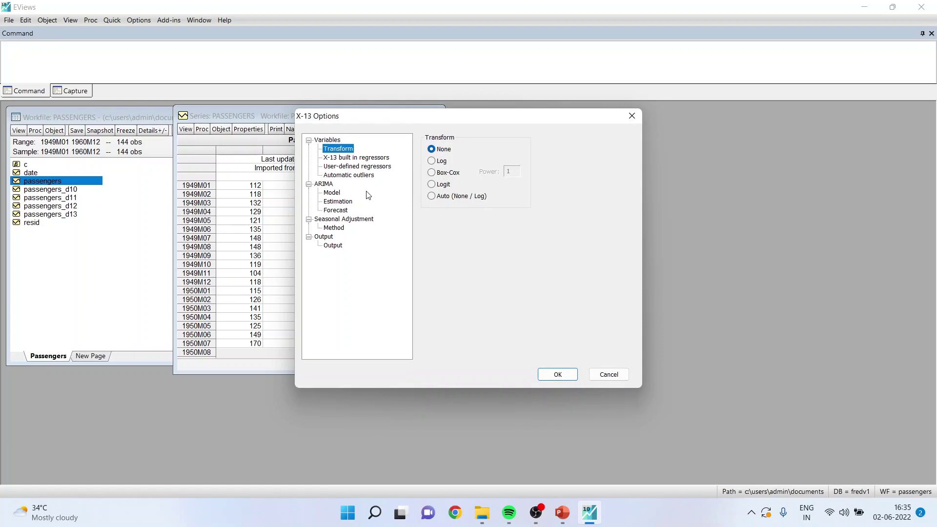
left_click(349, 175)
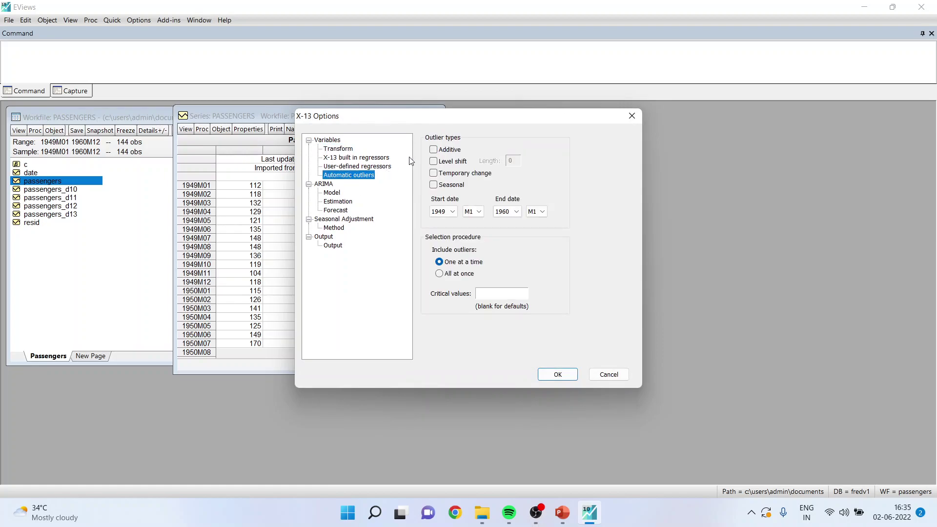
left_click(433, 150)
left_click(433, 161)
left_click(435, 174)
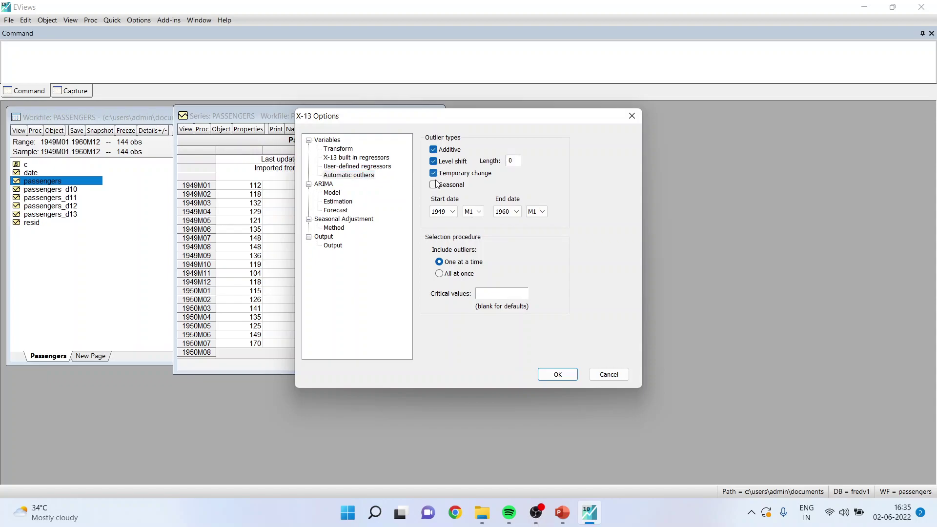
left_click(433, 184)
Set the ARIMA method to TRAMO Auto and the seasonal adjustment method to SEATS with appended forecasts.
left_click(339, 194)
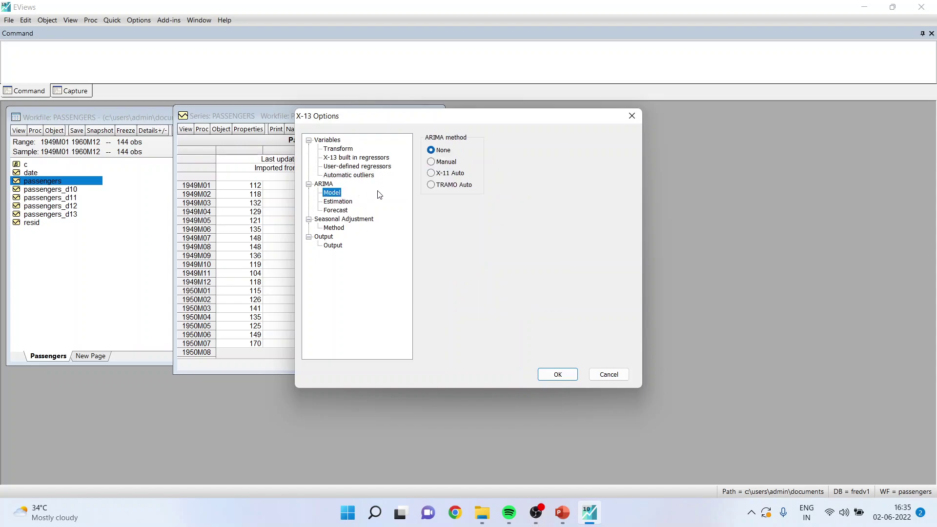
left_click(431, 187)
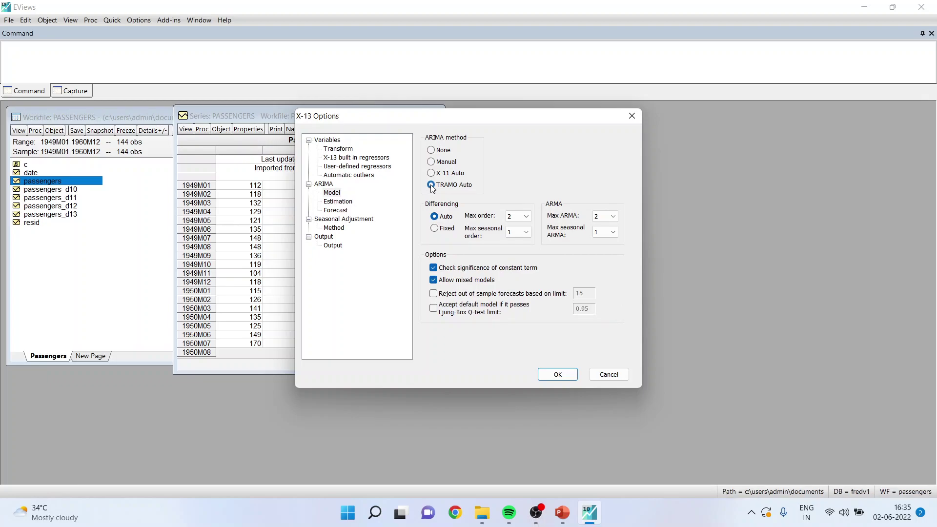
left_click(331, 227)
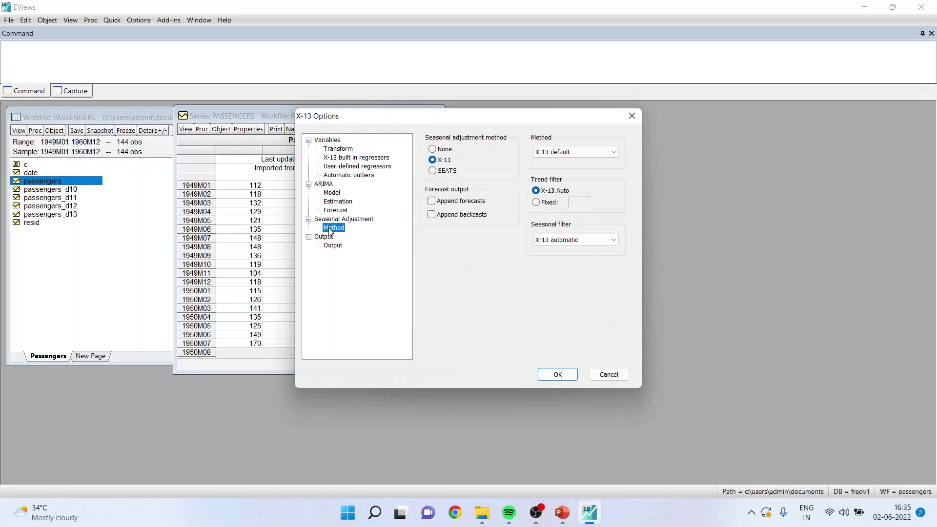
left_click(433, 171)
left_click(432, 202)
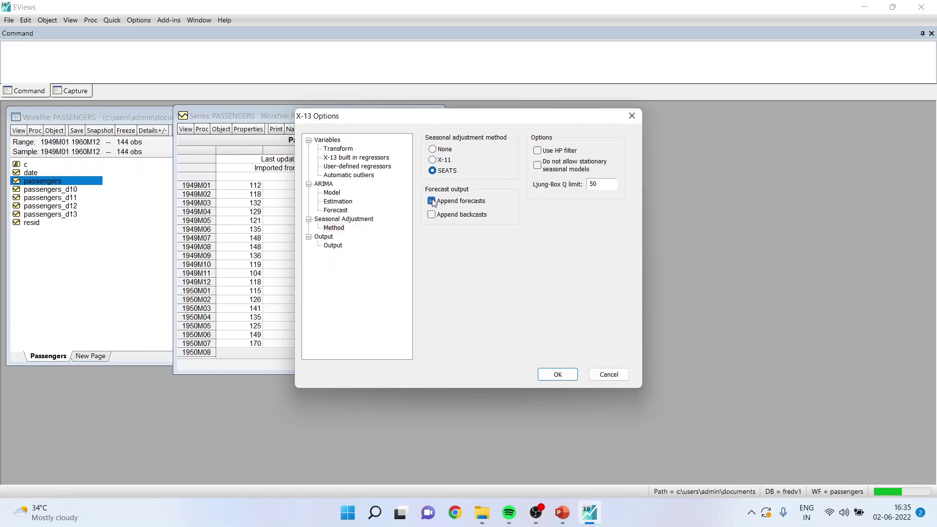
Add trend, seasonal factors and irregular component to the final series output and run the X-13 adjustment.
left_click(336, 247)
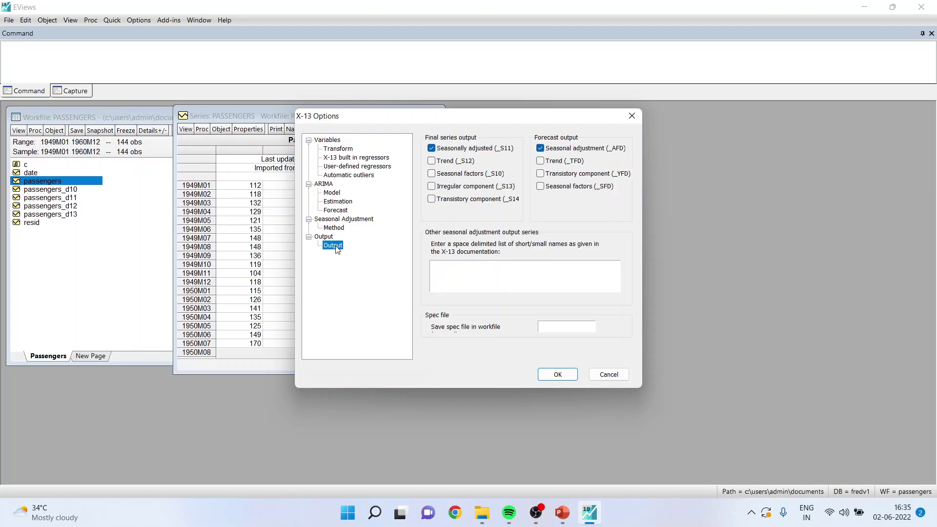
left_click(431, 160)
left_click(432, 173)
left_click(433, 186)
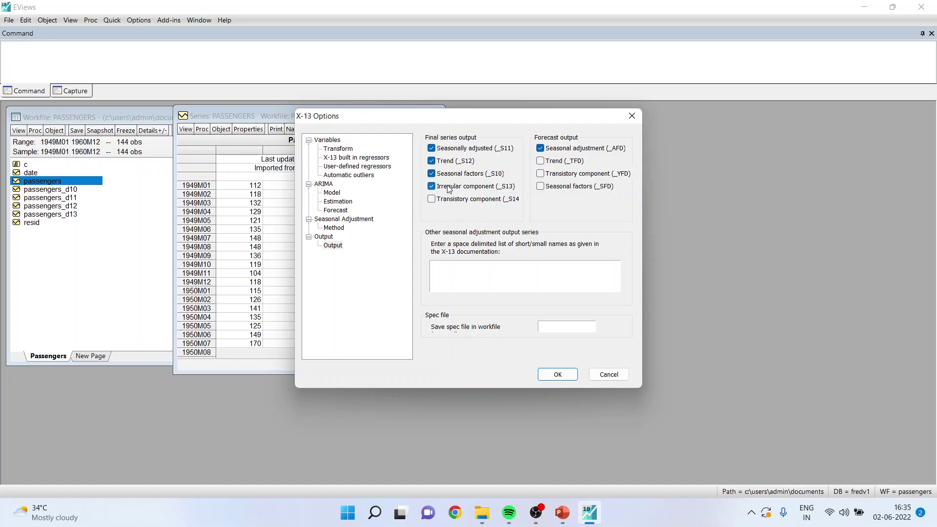
left_click(557, 375)
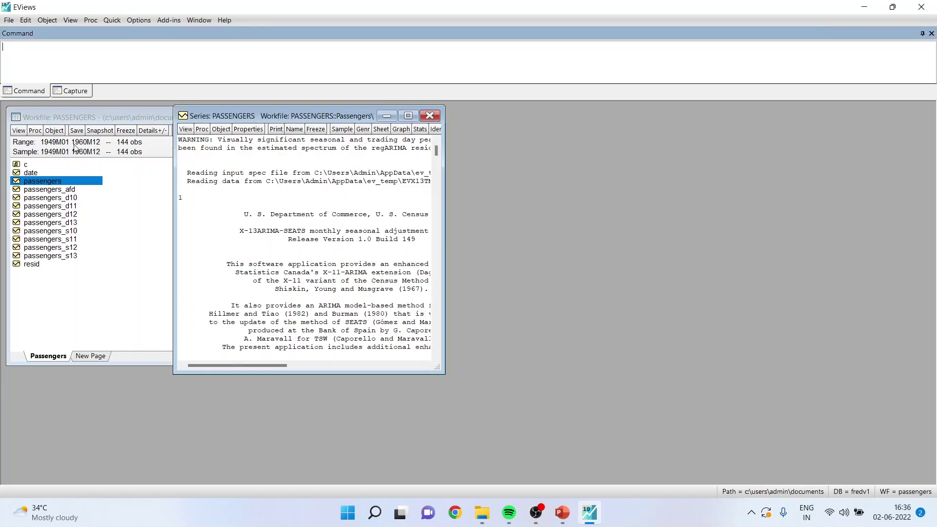
Open passengers, passengers_d11 and passengers_s11 together as a group.
left_click(75, 209)
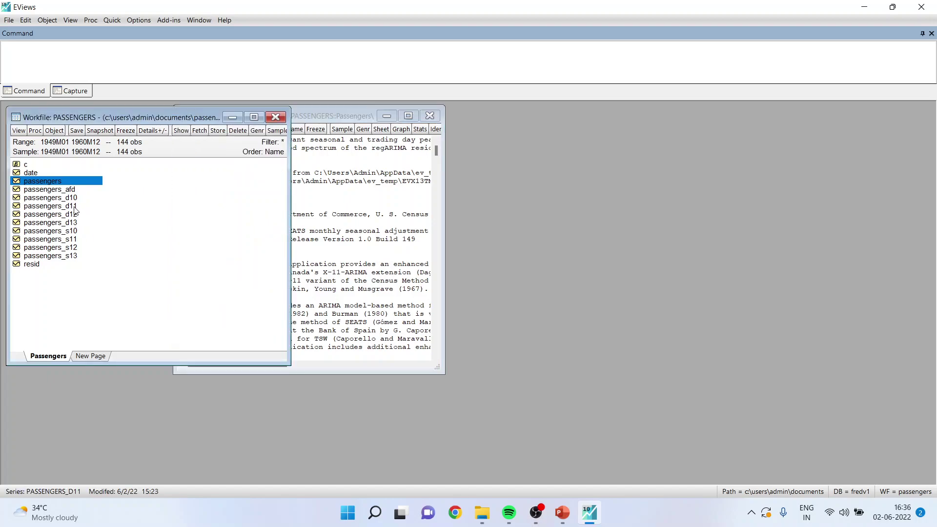
left_click(76, 207, "ctrl")
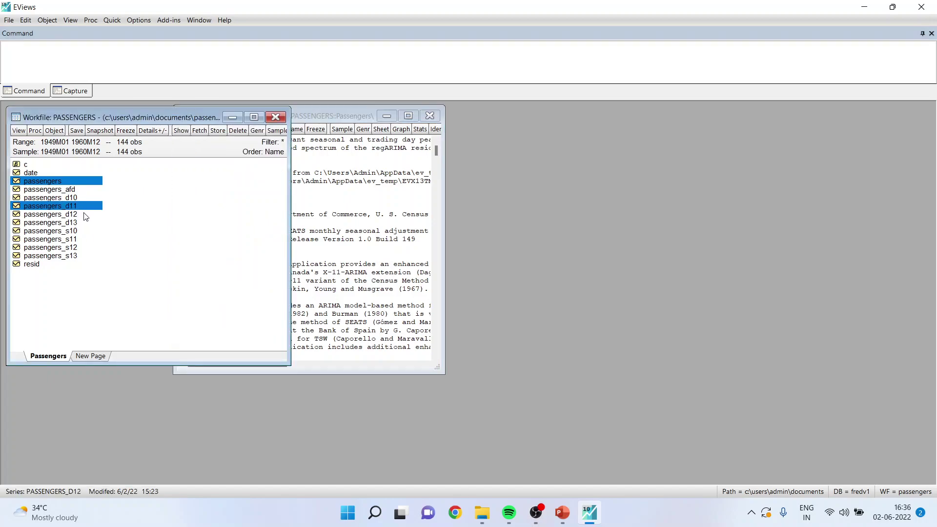
left_click(78, 239, "ctrl")
right_click(84, 240)
mouse_move(161, 248)
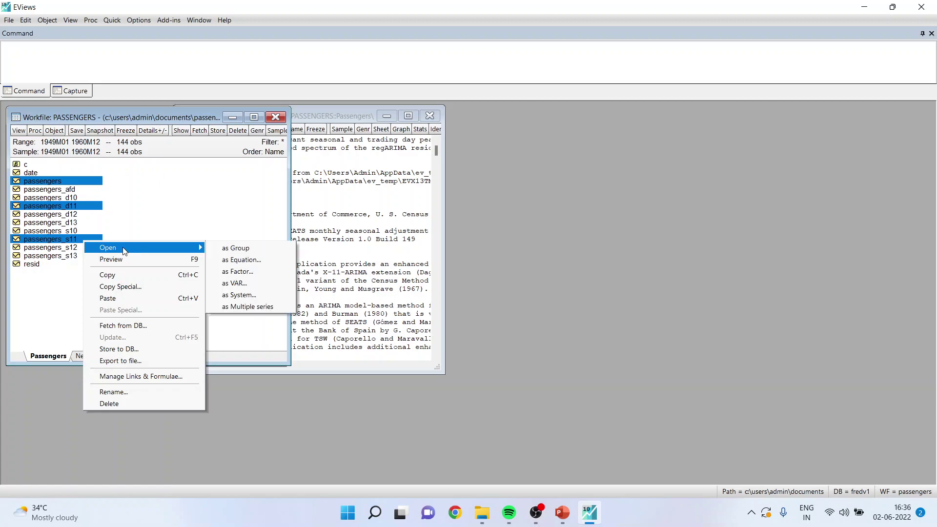
left_click(233, 250)
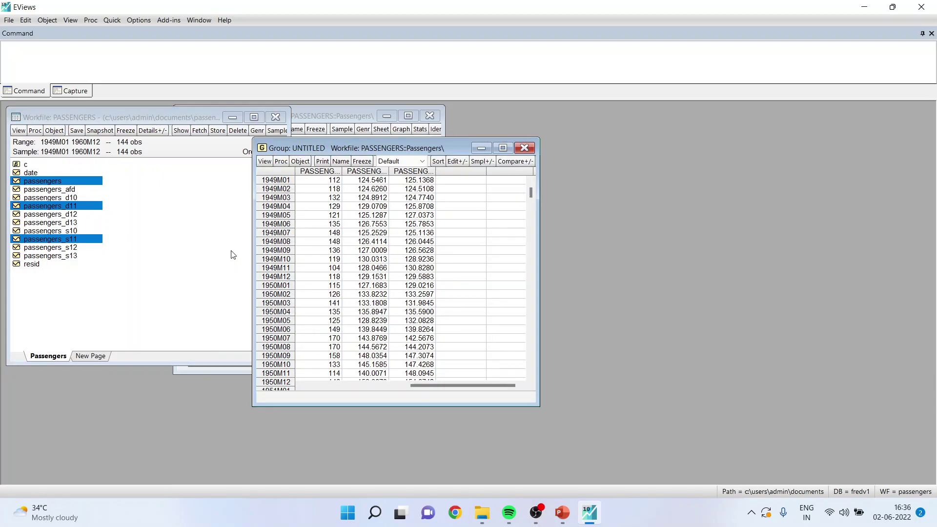
Plot the group's raw data as a Line & Symbol graph with all series in a single graph.
left_click(264, 161)
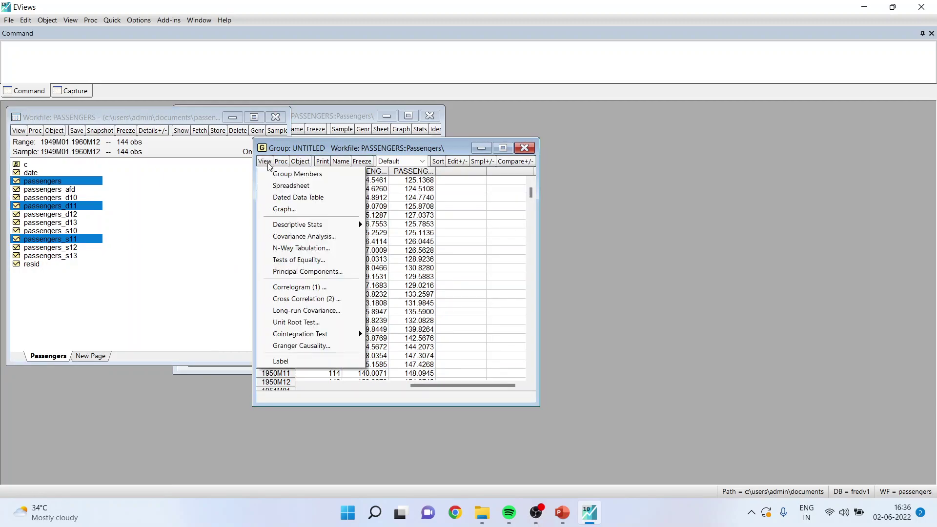
left_click(286, 209)
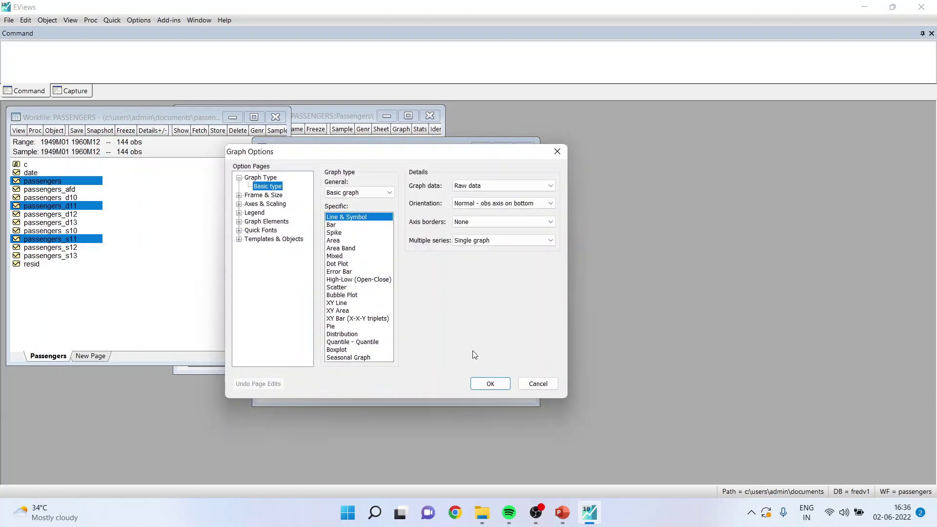
left_click(491, 384)
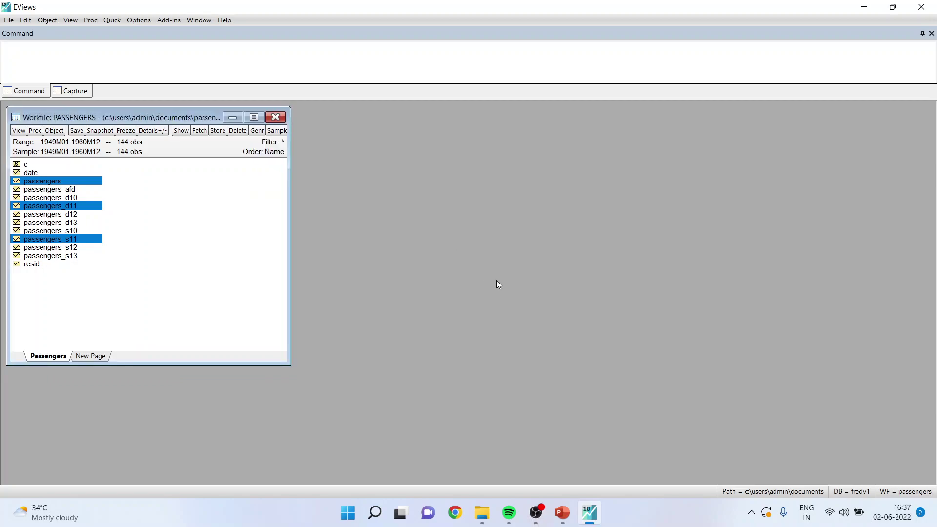
Run a TRAMO/SEATS adjustment of passengers, saving the forecast, linearized, interpolated, seasonally adjusted, seasonal factor, trend, cycle and irregular series.
left_click(131, 212)
double_click(63, 183)
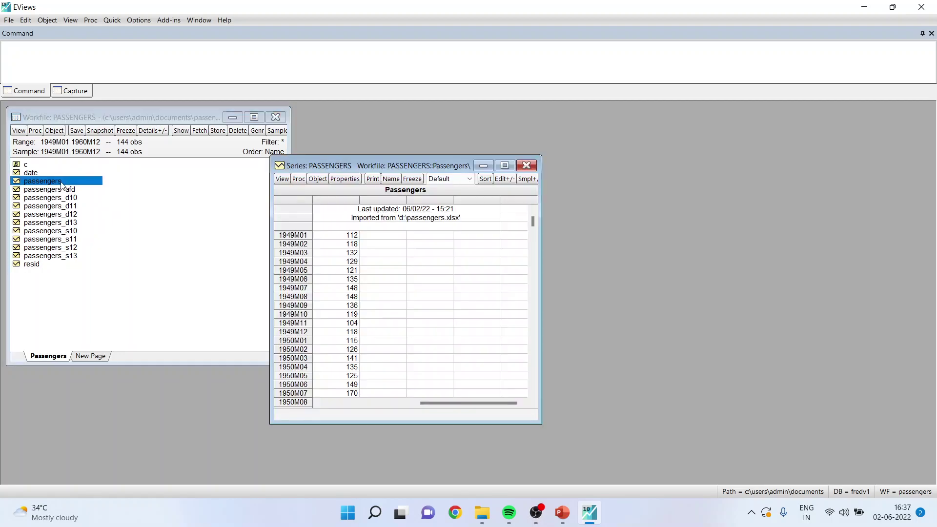
left_click(298, 179)
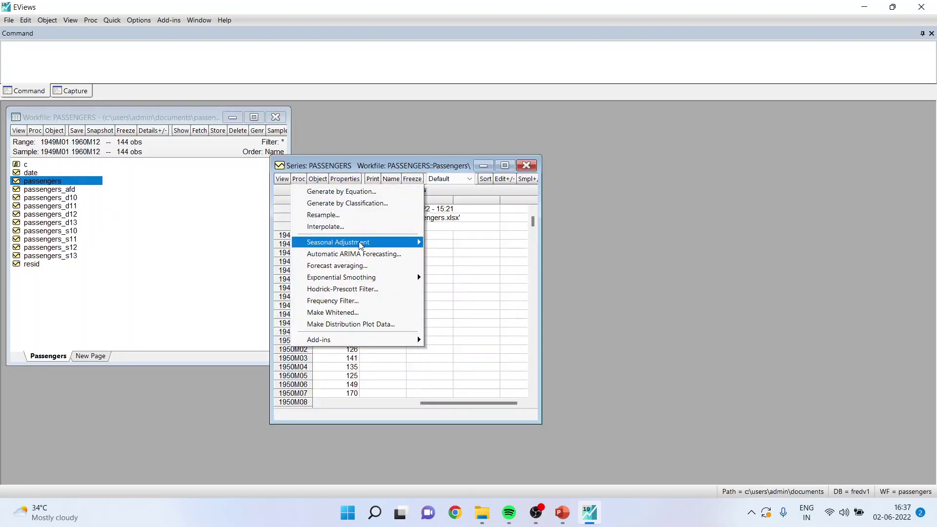
mouse_move(361, 244)
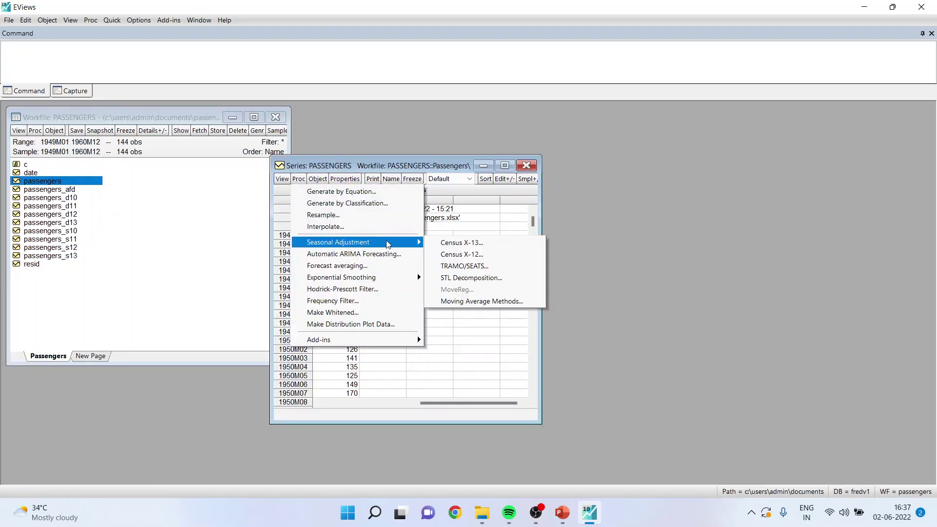
left_click(497, 266)
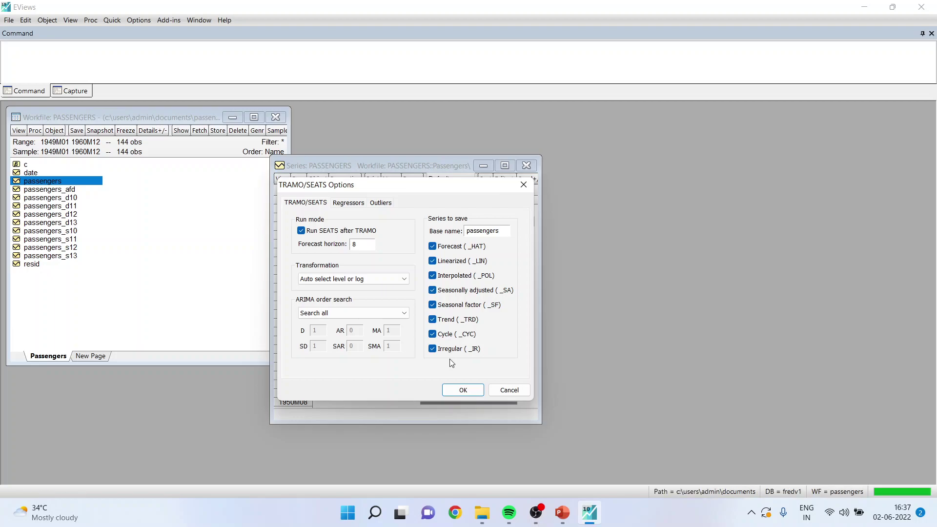
left_click(463, 390)
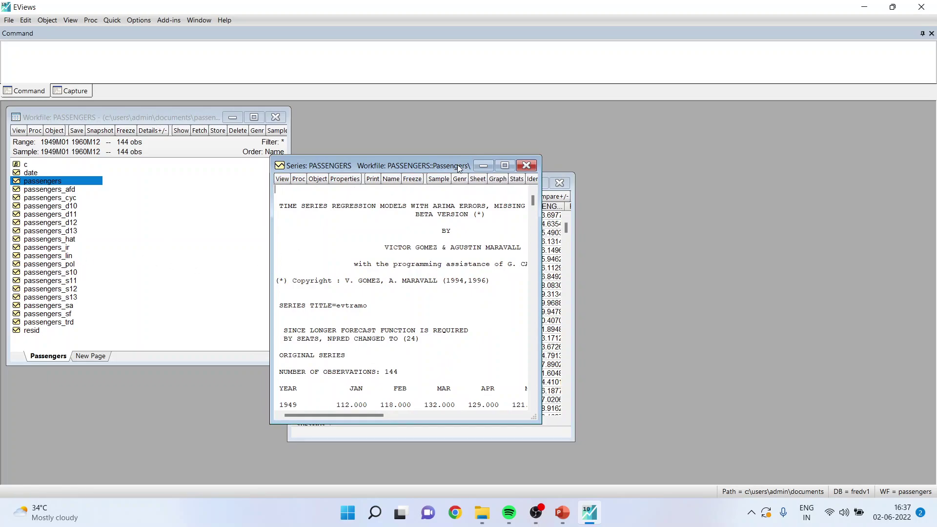
Move the passengers output window aside and delete the untitled group behind it.
left_click_drag(459, 168, 787, 141)
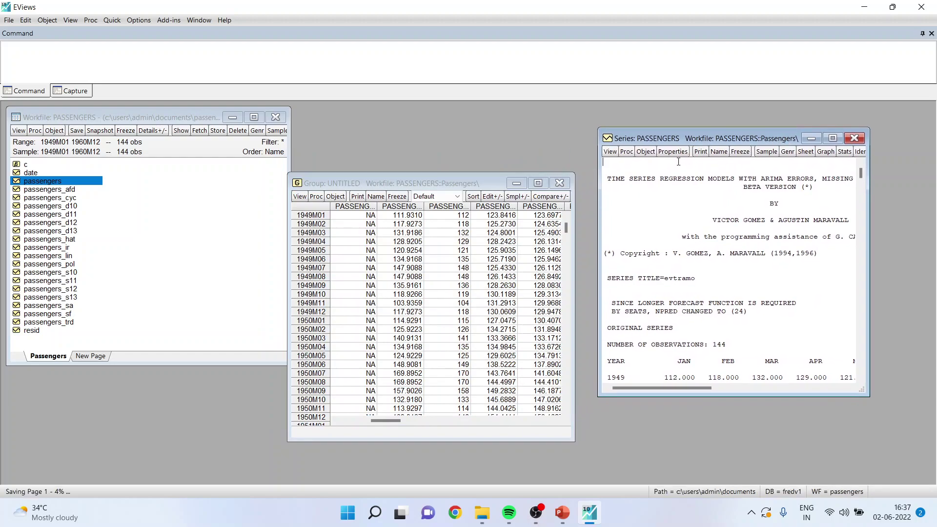
left_click(560, 184)
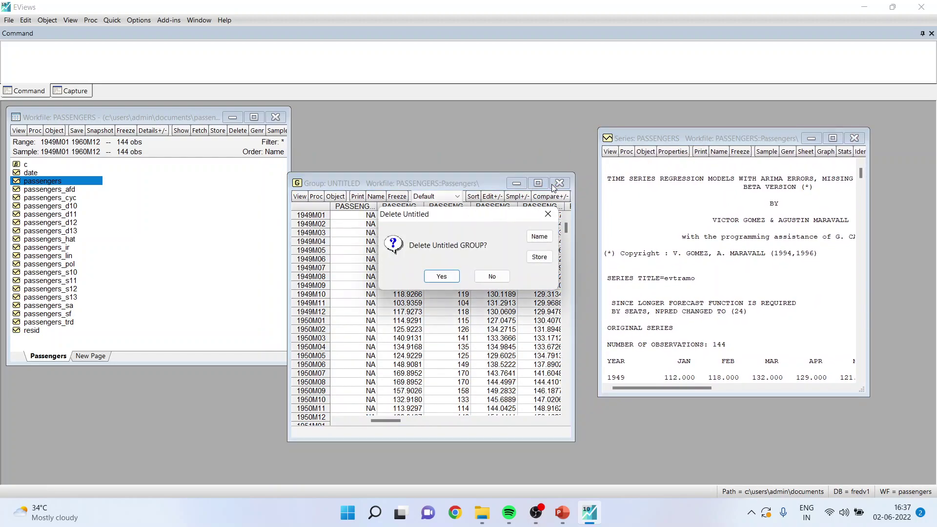
left_click(442, 277)
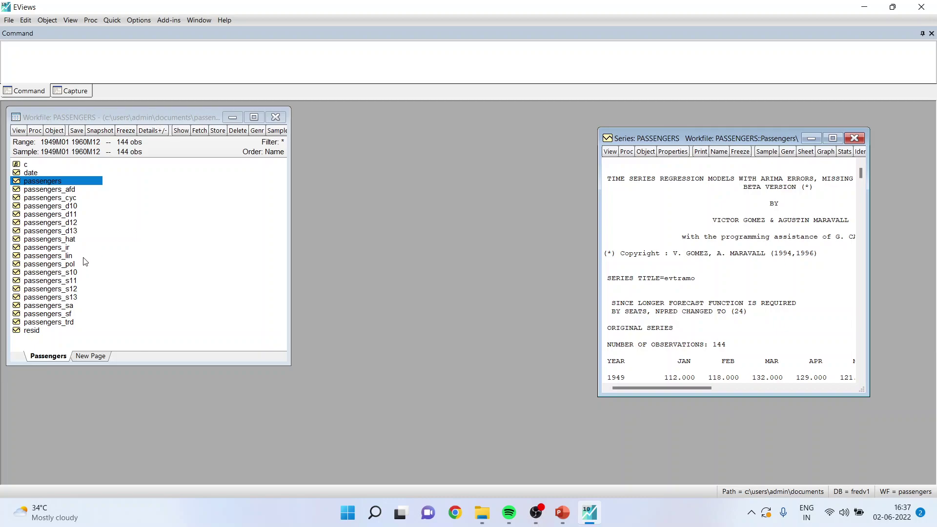
Open passengers together with passengers_cyc, _hat, _ir, _lin, _pol, _sa, _sf and _trd as a group.
left_click(76, 197, "ctrl")
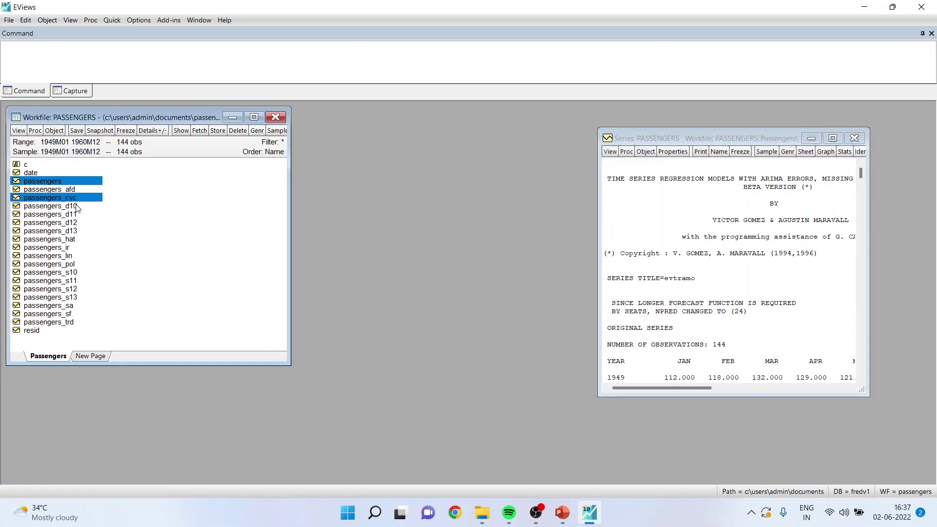
left_click(76, 240, "ctrl")
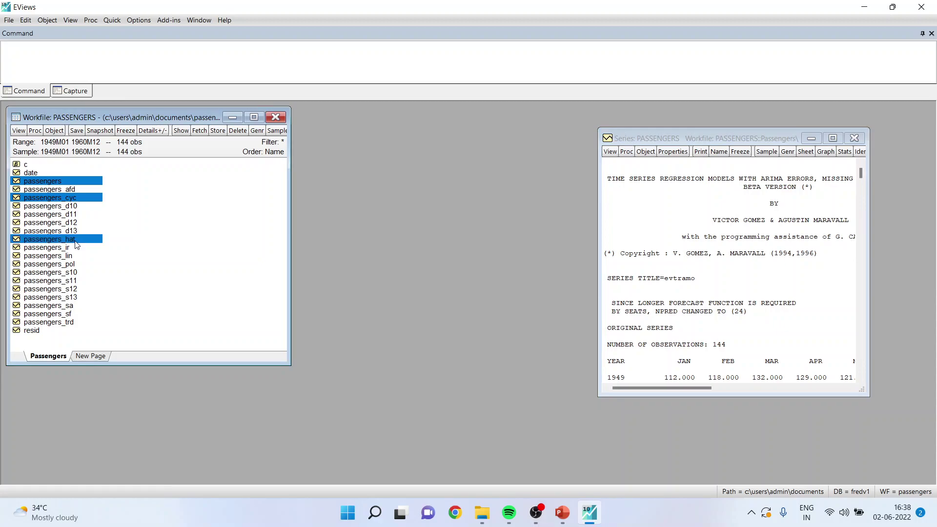
left_click(71, 247, "ctrl")
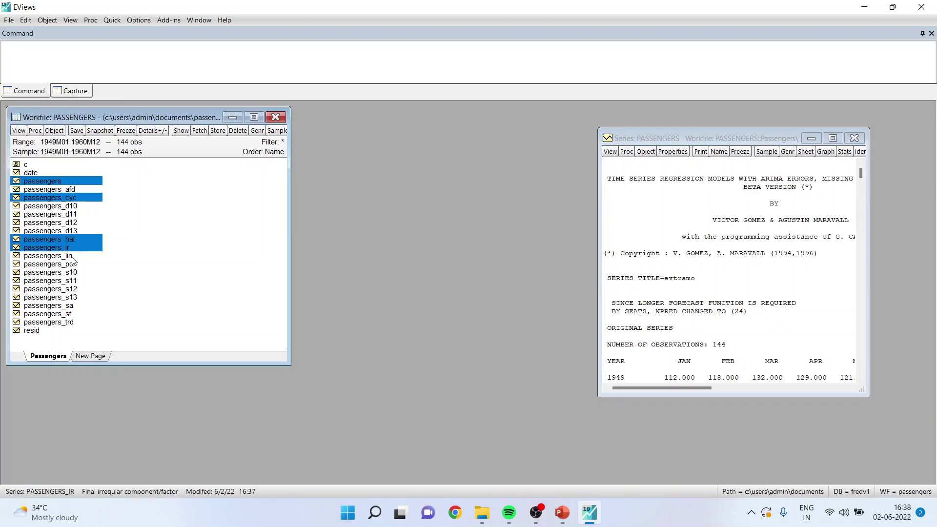
left_click(73, 256, "ctrl")
left_click(73, 264, "ctrl")
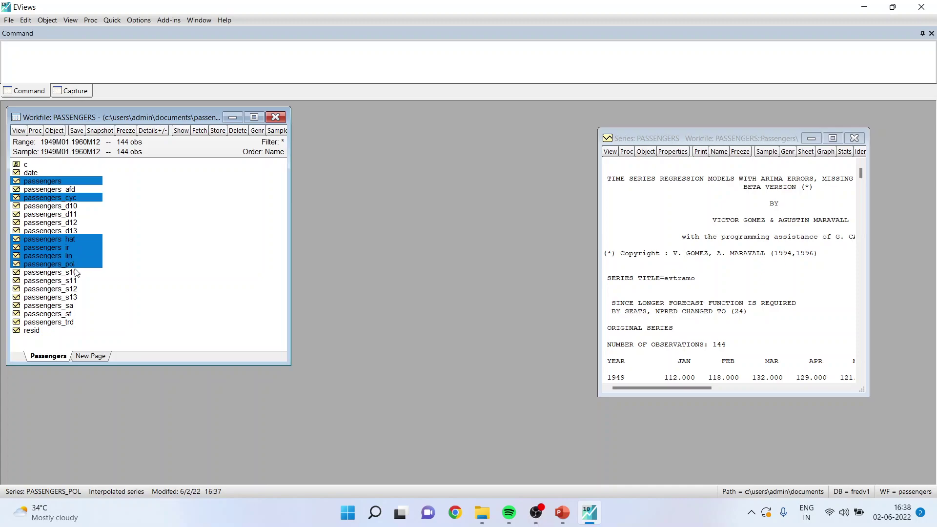
left_click(77, 272, "ctrl")
left_click(83, 273, "ctrl")
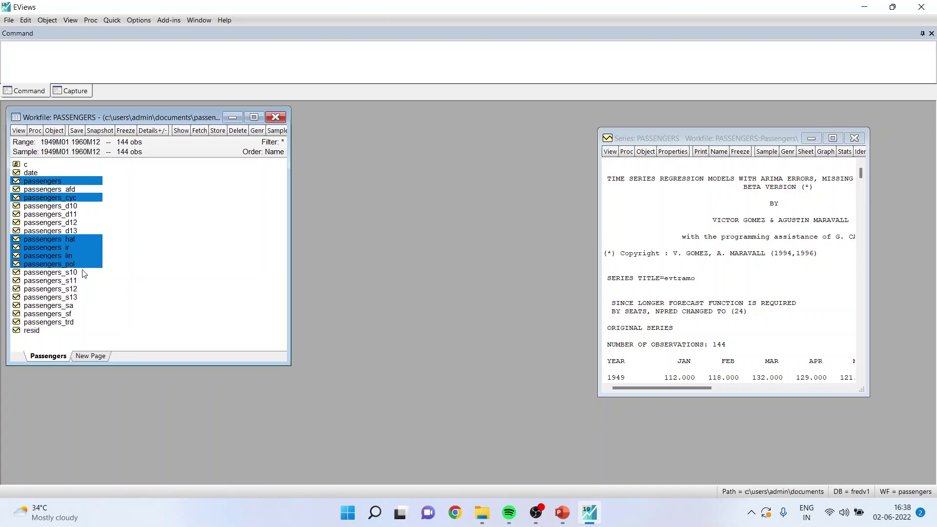
left_click(72, 306, "ctrl")
left_click(73, 315, "ctrl")
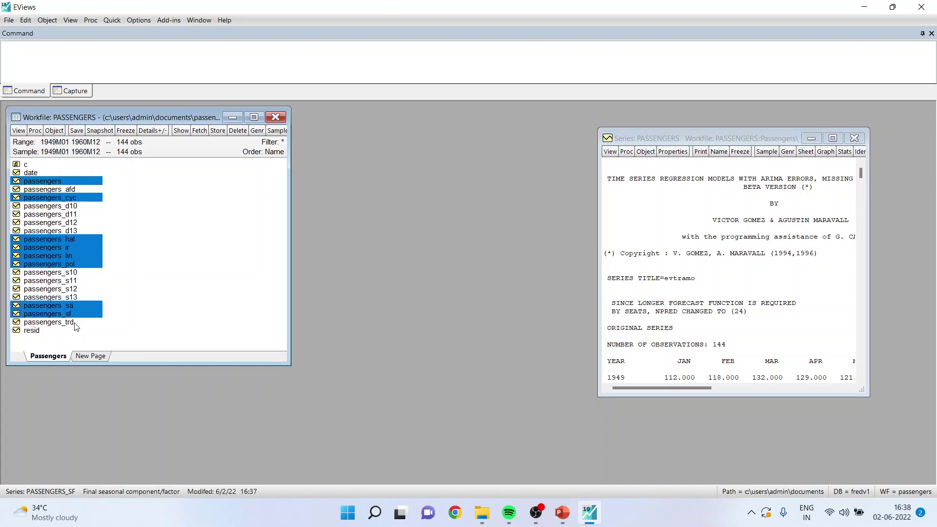
left_click(74, 323, "ctrl")
right_click(86, 184)
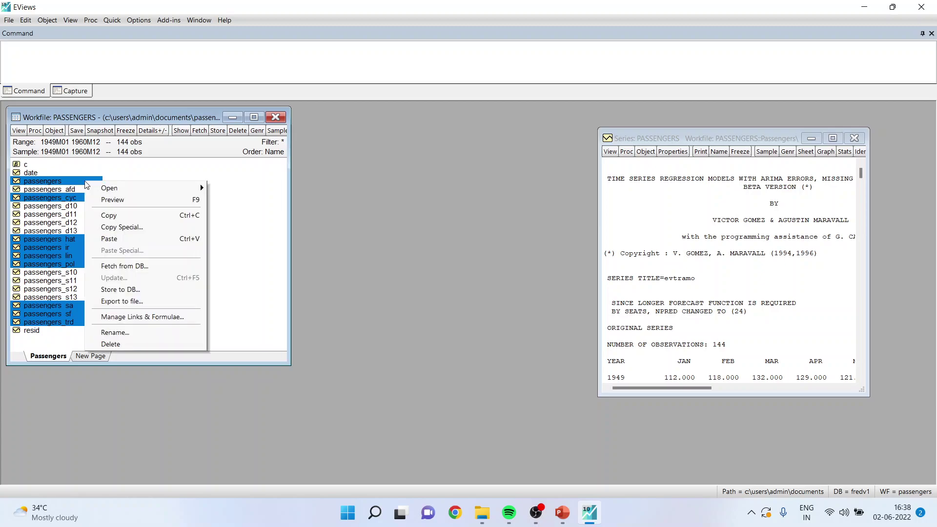
mouse_move(128, 191)
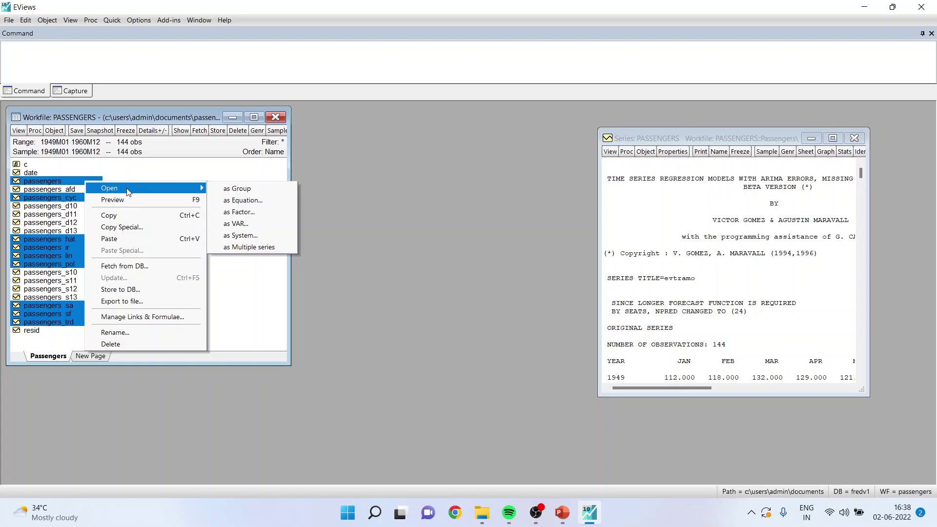
left_click(247, 190)
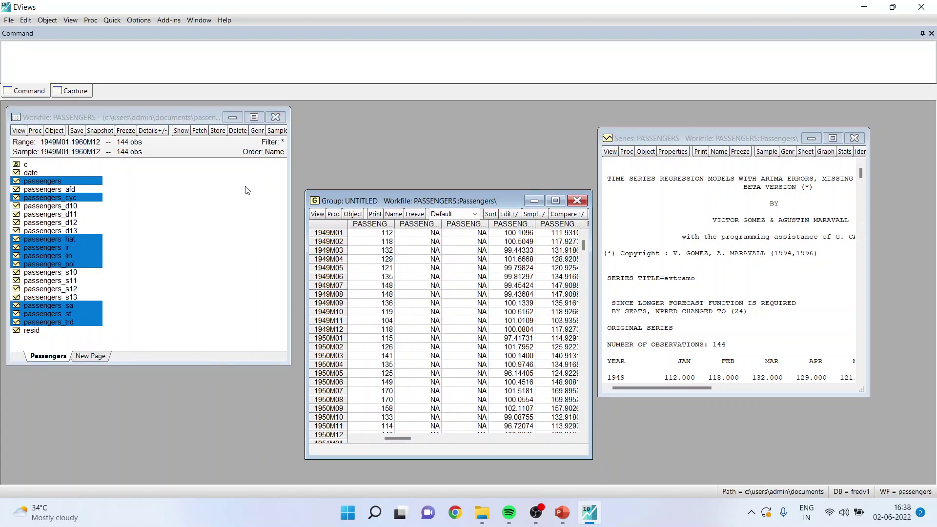
Plot the group's raw data as a Line & Symbol graph with all series in a single graph, and maximize the group window.
left_click(317, 213)
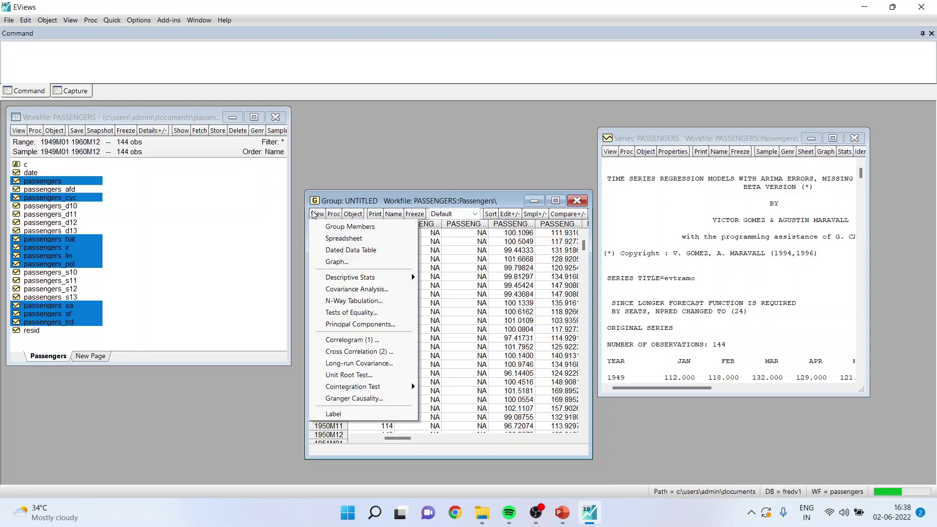
left_click(345, 257)
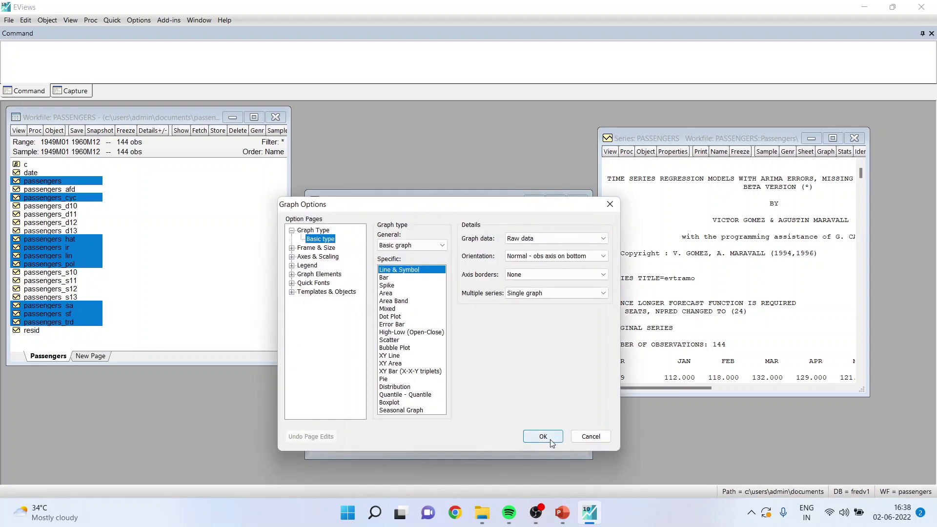
left_click(543, 437)
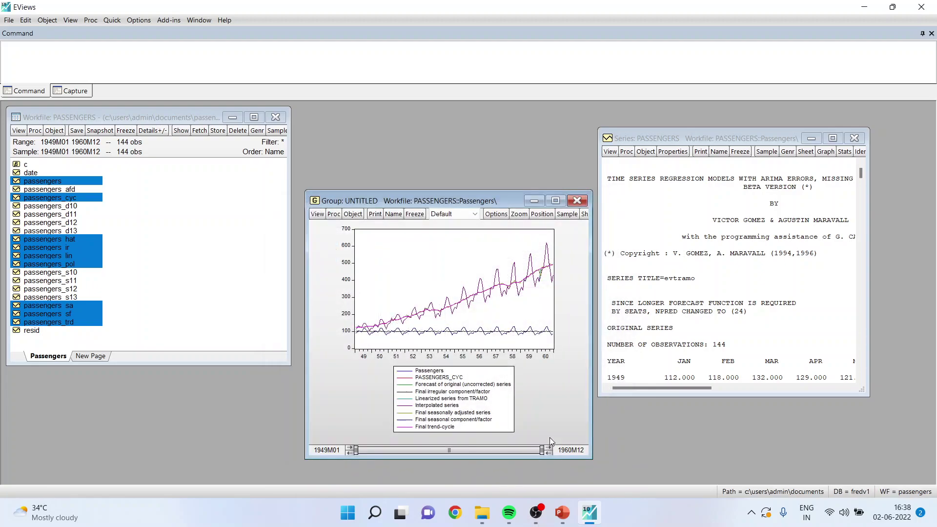
left_click(561, 205)
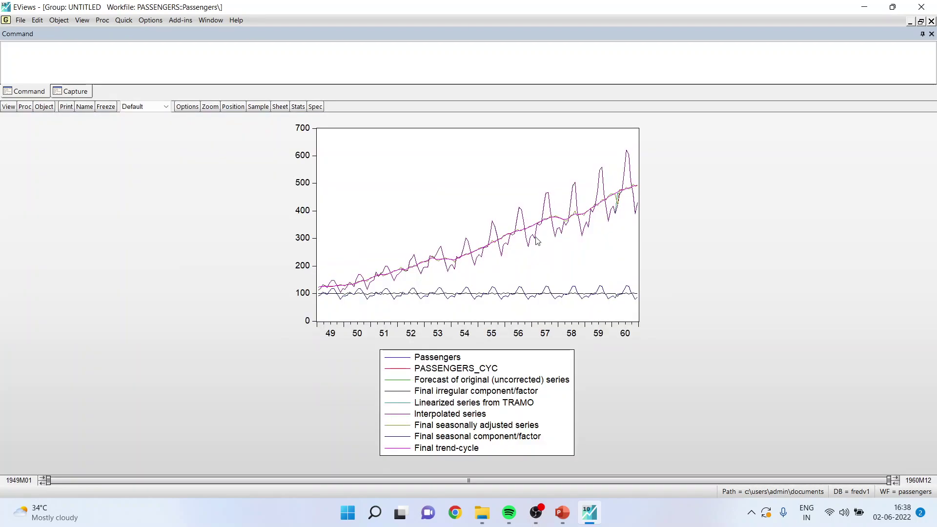
mouse_move(526, 258)
Switch to the PowerPoint presentation and start the slide show from the closing Thank You slide.
left_click(563, 512)
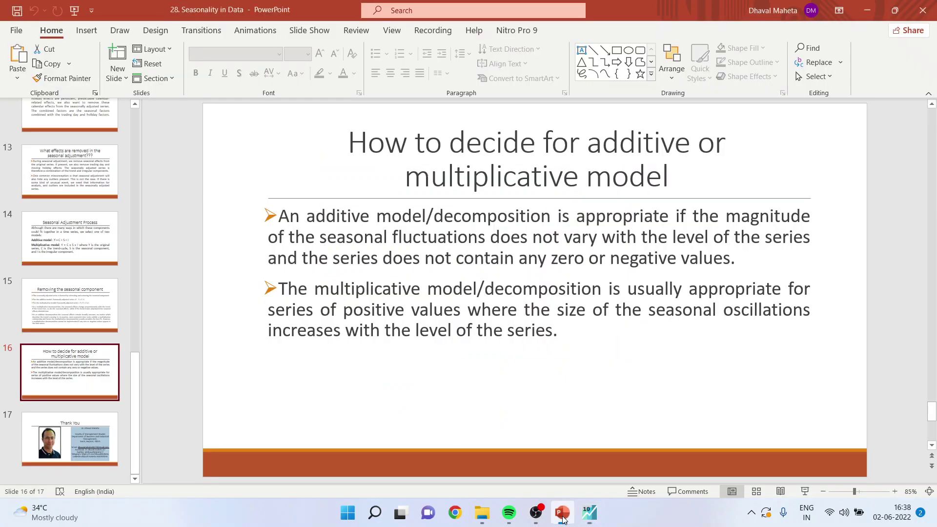
left_click(86, 453)
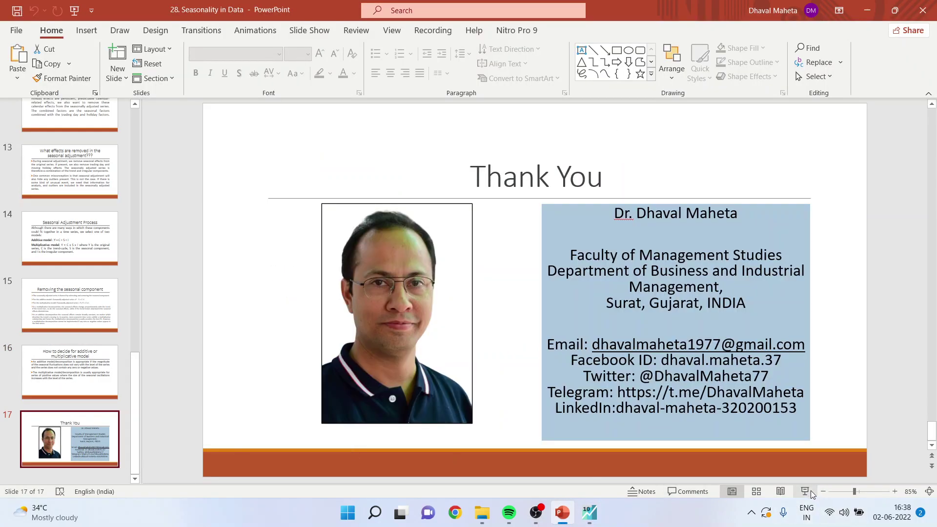
left_click(805, 492)
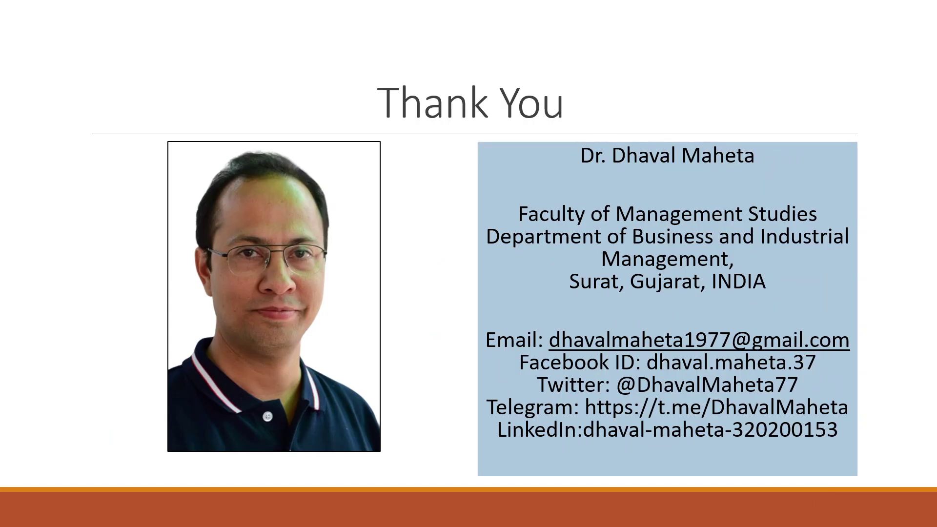